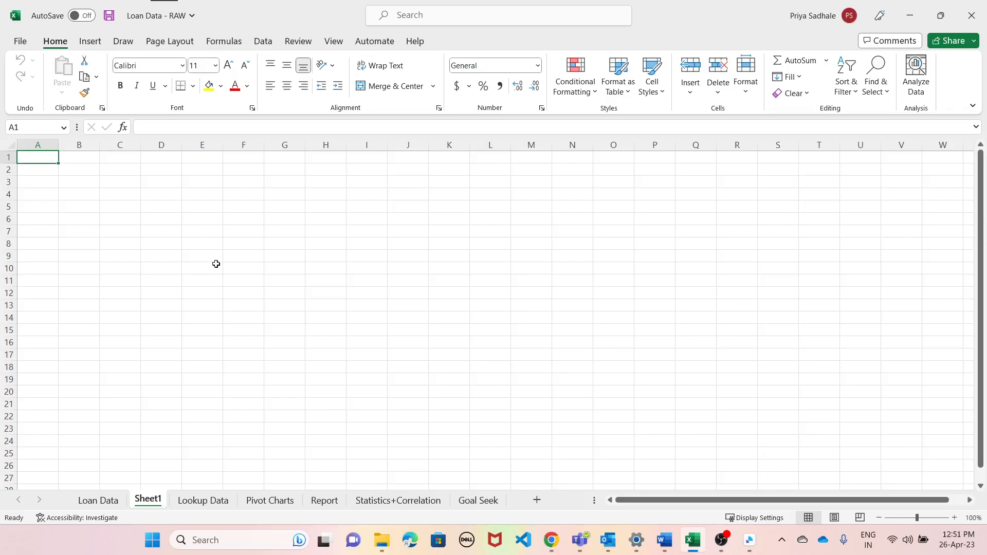
Step: Examine the records and column headers on the Loan Data sheet, including loan_amnt in cell B1
{"action": "left_click", "coordinate": [83, 502]}
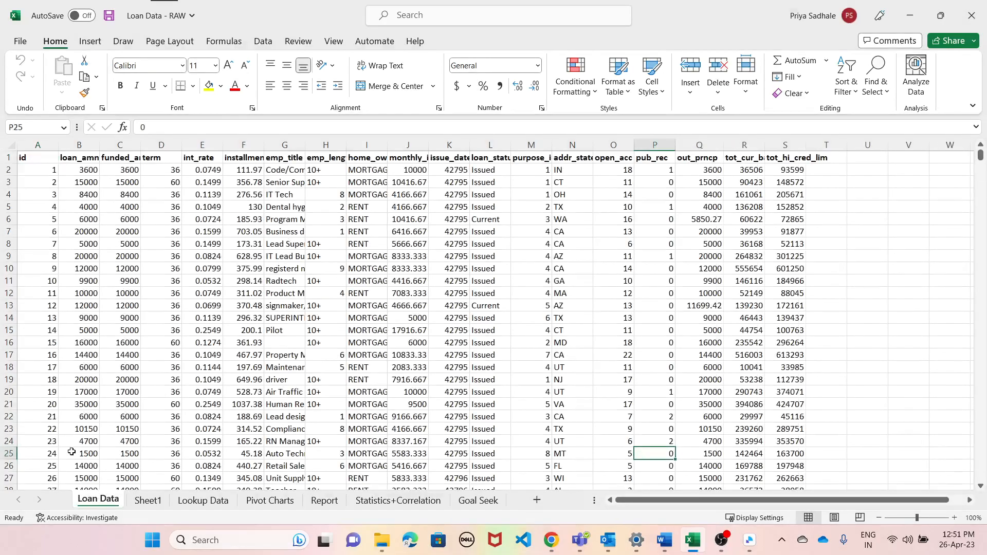
{"action": "scroll", "coordinate": [380, 227], "scroll_direction": "down", "scroll_amount": 5}
{"action": "scroll", "coordinate": [379, 226], "scroll_direction": "up", "scroll_amount": 5}
{"action": "left_click", "coordinate": [80, 158]}
{"action": "key", "text": "ctrl+b"}
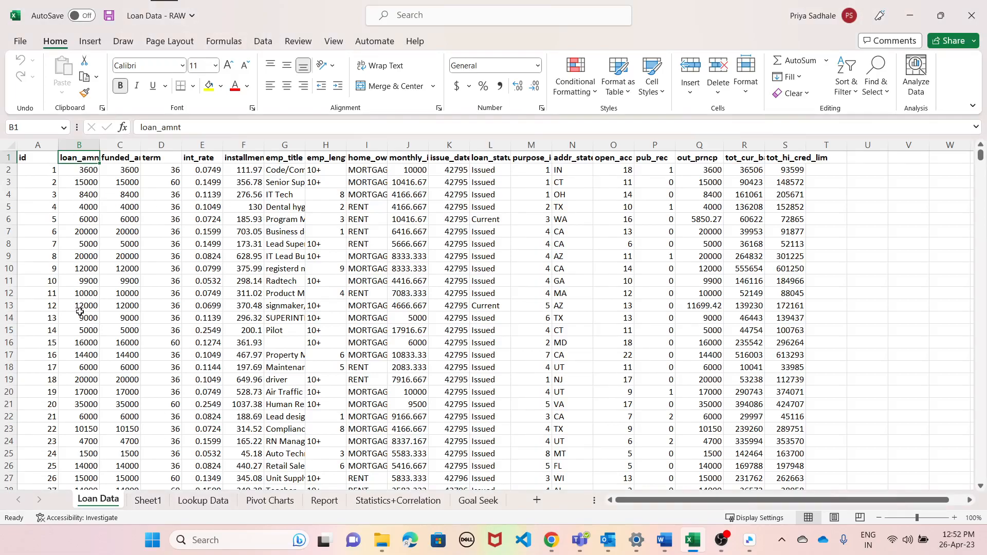
Step: Try to insert a PivotTable at cell B4 of Sheet1 using the Loan Data range A2:S96780 as source
{"action": "left_click", "coordinate": [147, 501]}
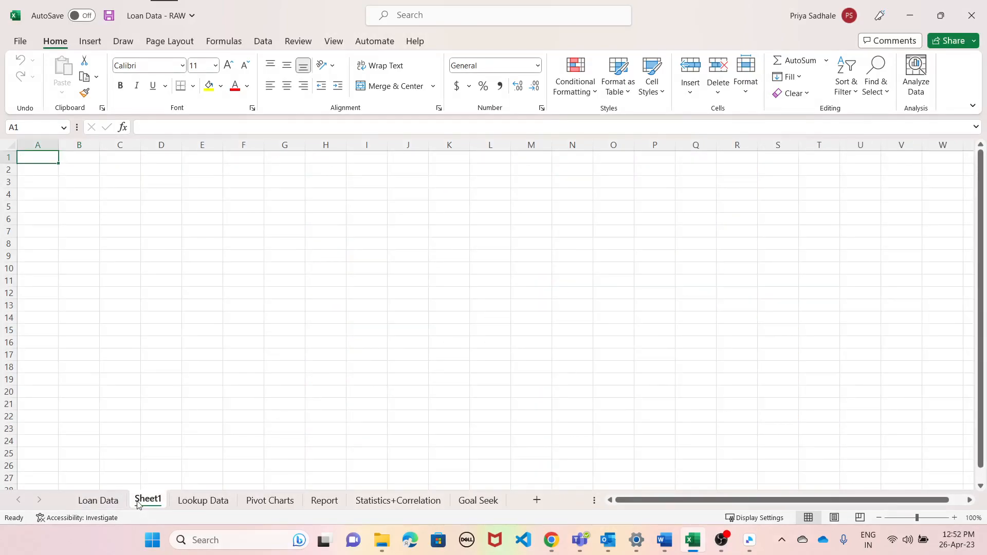
{"action": "left_click", "coordinate": [75, 197]}
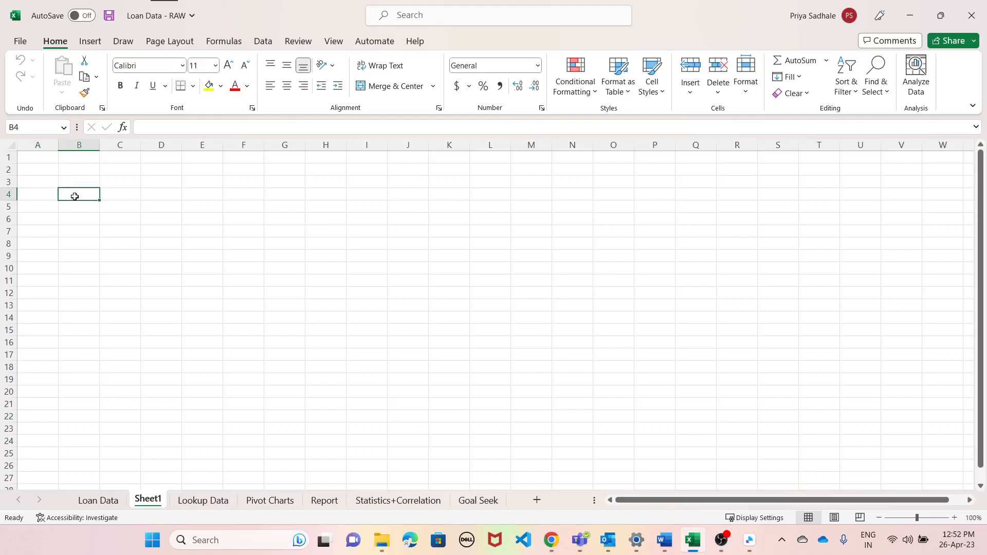
{"action": "left_click", "coordinate": [95, 46]}
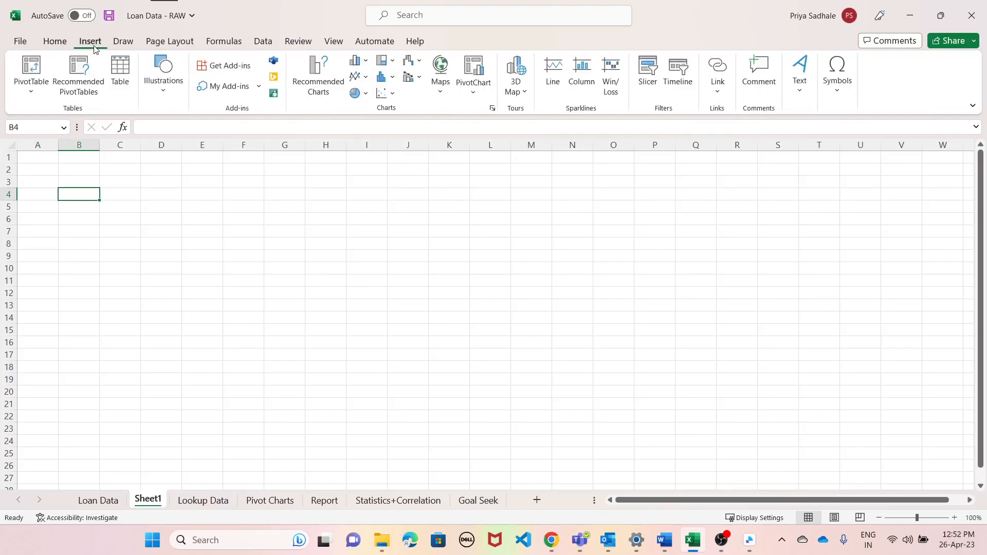
{"action": "left_click", "coordinate": [26, 95]}
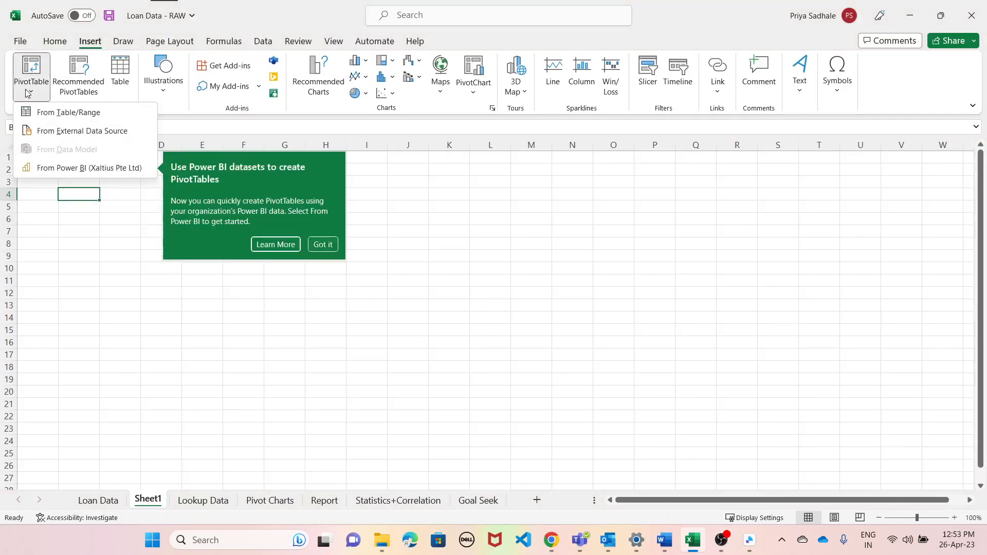
{"action": "left_click", "coordinate": [40, 115]}
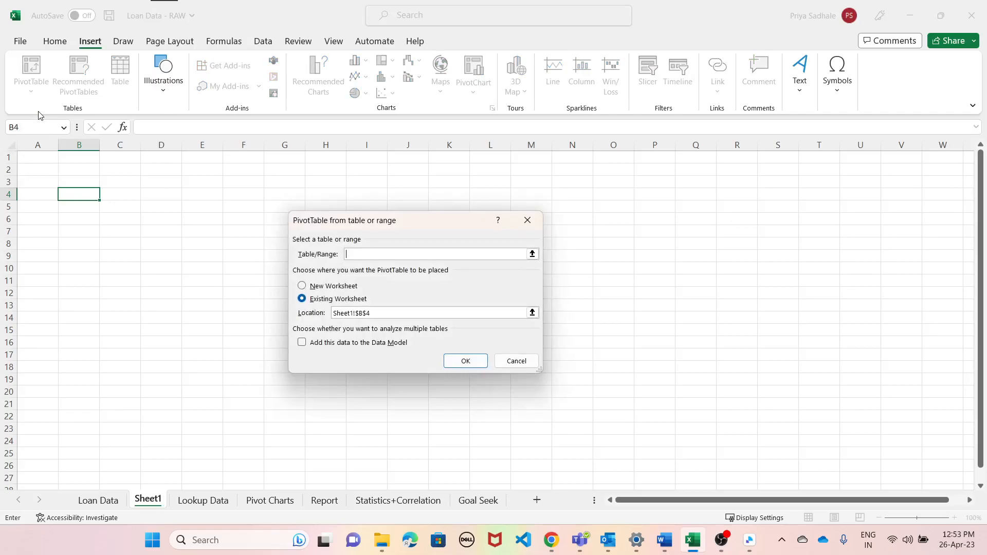
{"action": "left_click", "coordinate": [533, 254]}
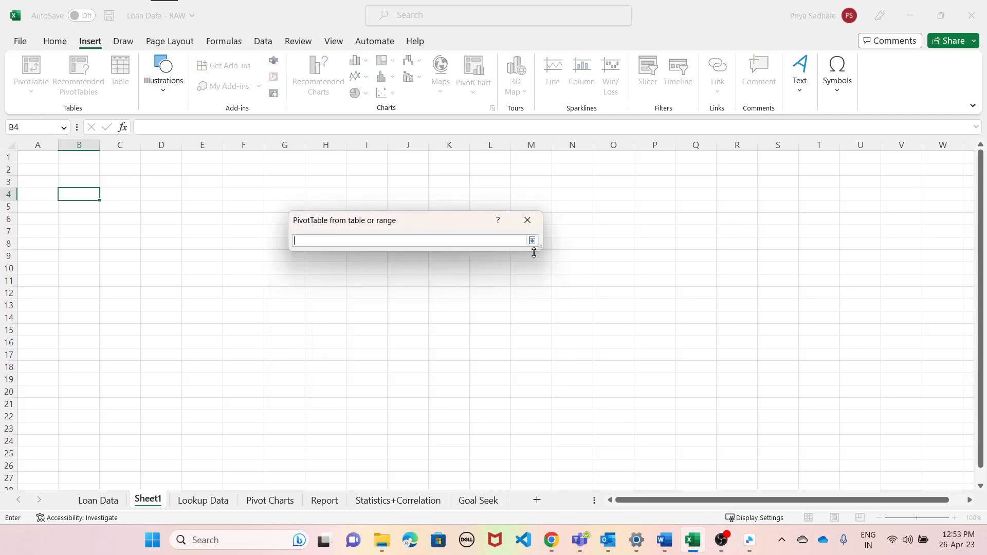
{"action": "left_click", "coordinate": [98, 501]}
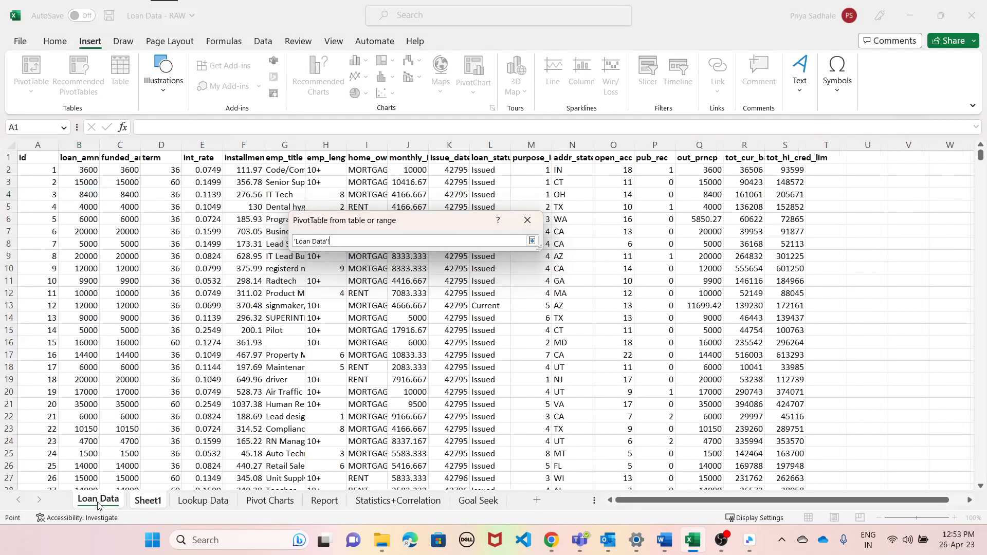
{"action": "left_click", "coordinate": [37, 169]}
{"action": "key", "text": "ctrl+shift+Right"}
{"action": "key", "text": "ctrl+shift+Down"}
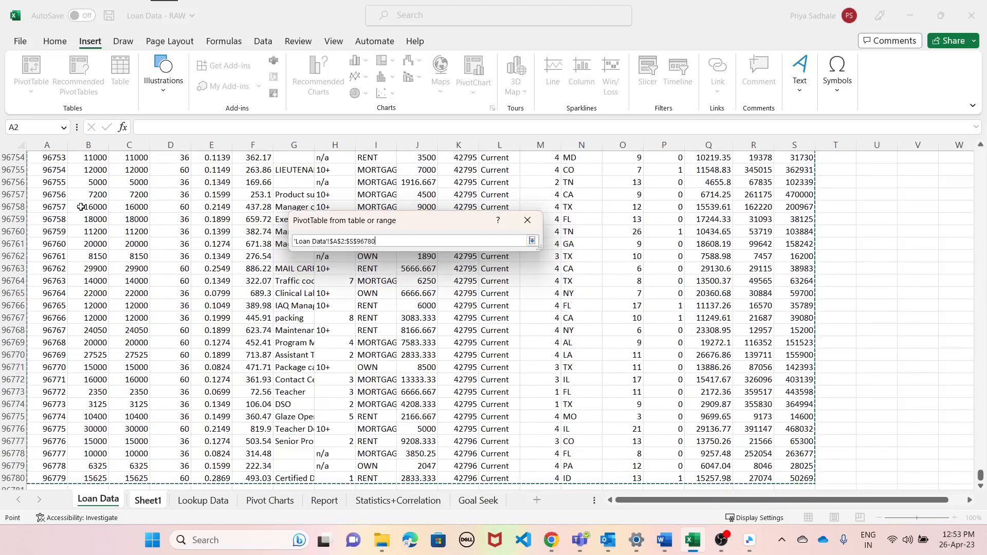
{"action": "left_click", "coordinate": [532, 242]}
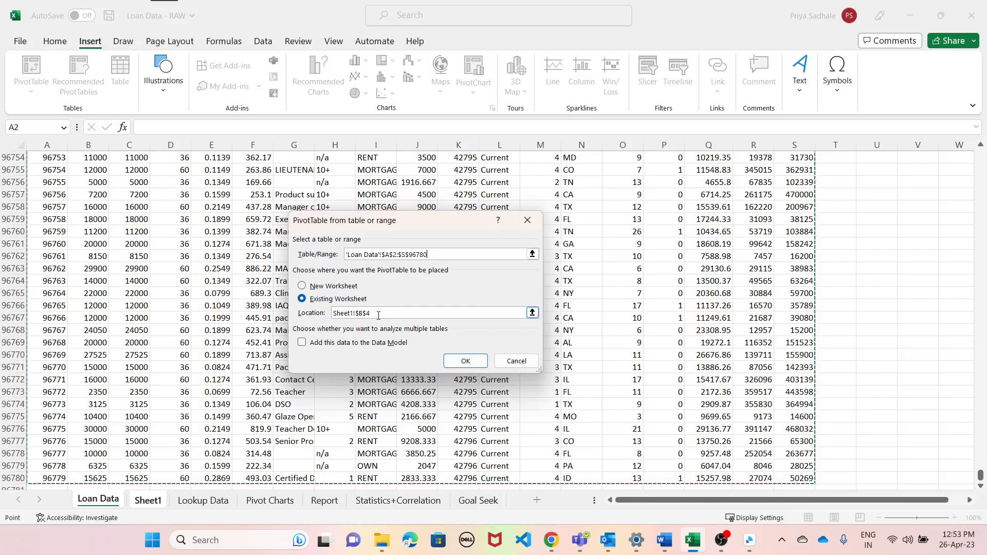
{"action": "left_click", "coordinate": [460, 363]}
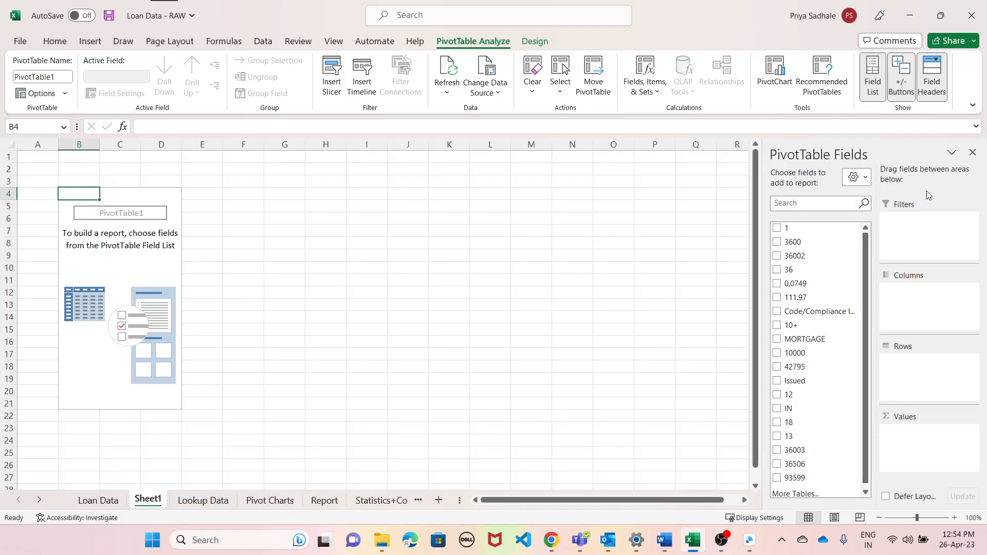
Step: Delete Sheet1 together with its PivotTable and add a new blank worksheet directly after Loan Data
{"action": "left_click", "coordinate": [973, 152]}
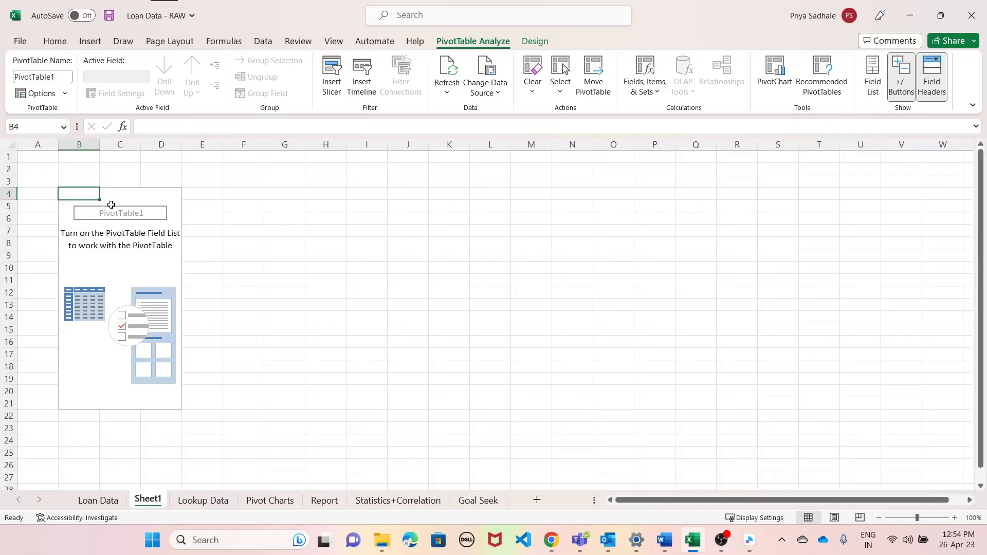
{"action": "left_click", "coordinate": [65, 94]}
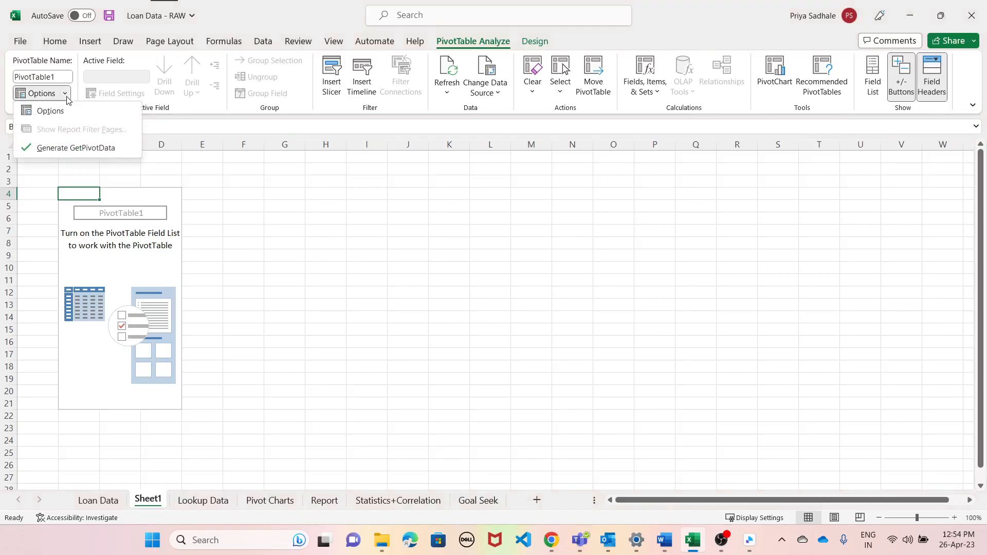
{"action": "left_click", "coordinate": [297, 246]}
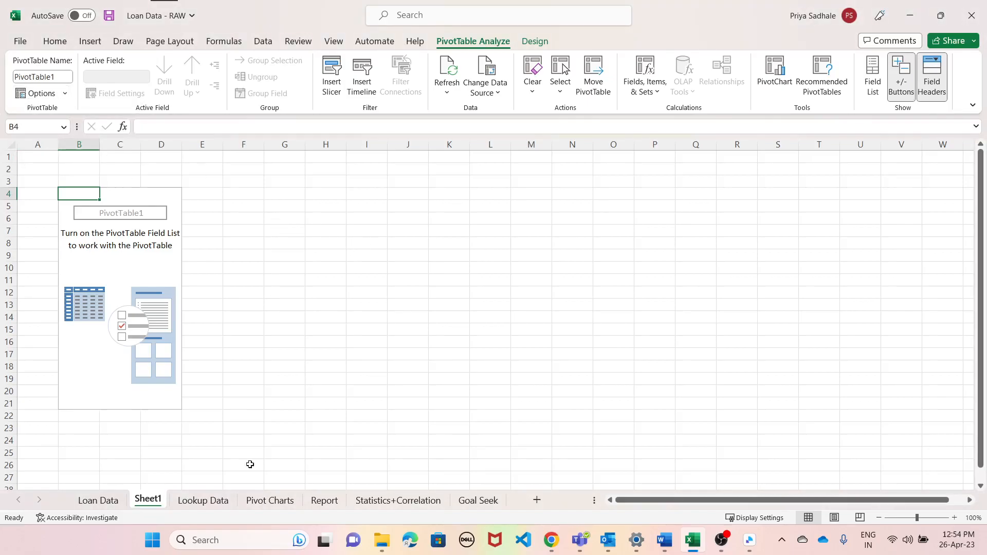
{"action": "right_click", "coordinate": [148, 503]}
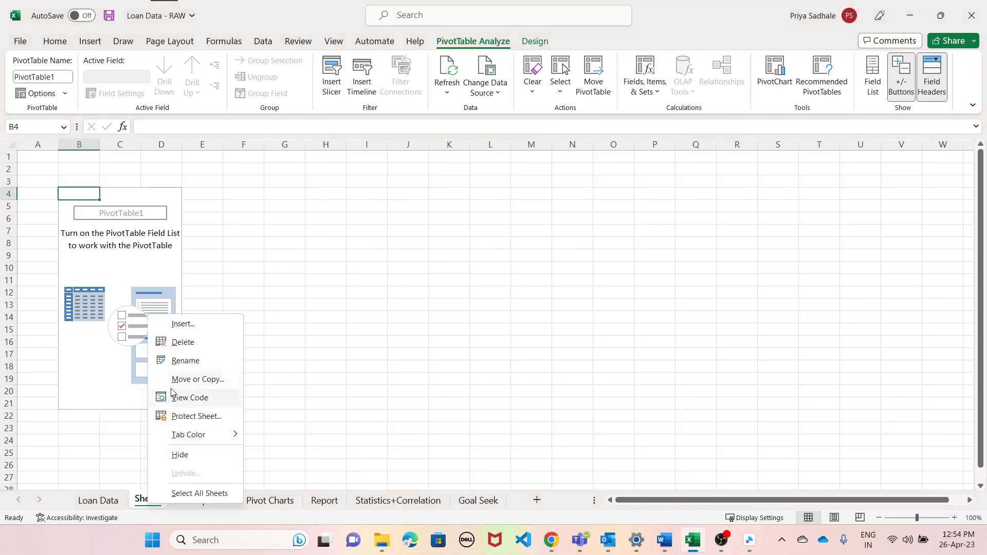
{"action": "left_click", "coordinate": [185, 344]}
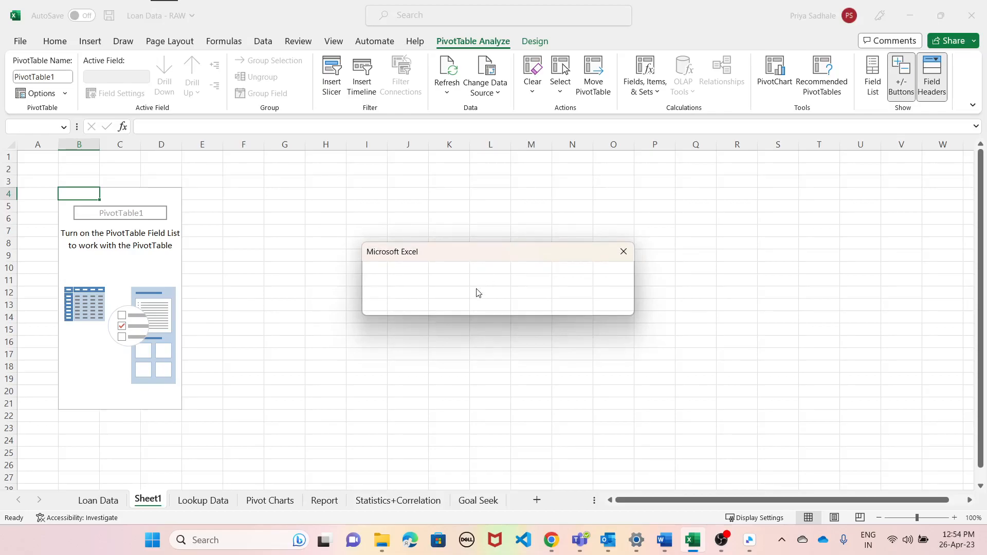
{"action": "left_click", "coordinate": [471, 304]}
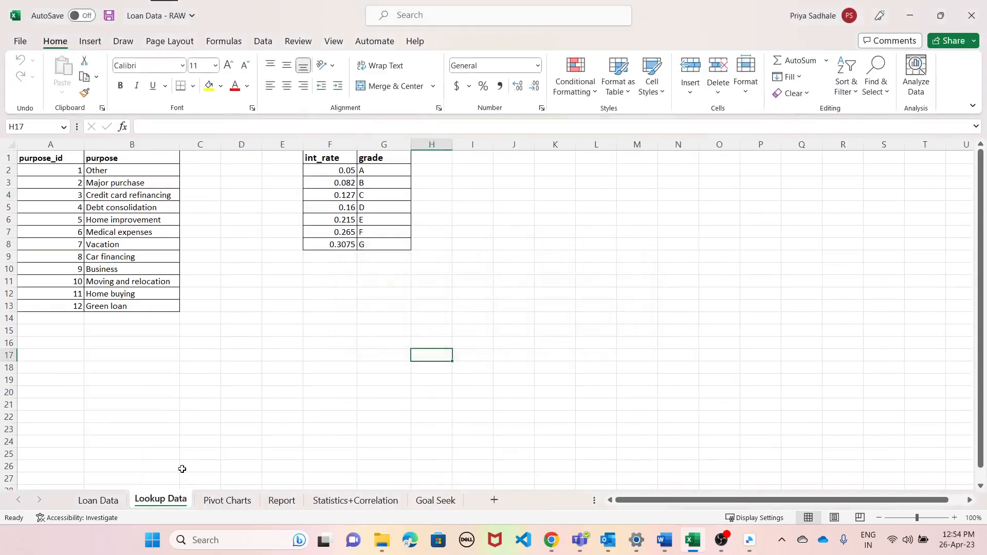
{"action": "left_click", "coordinate": [494, 500]}
{"action": "left_click_drag", "start_coordinate": [215, 508], "coordinate": [142, 503]}
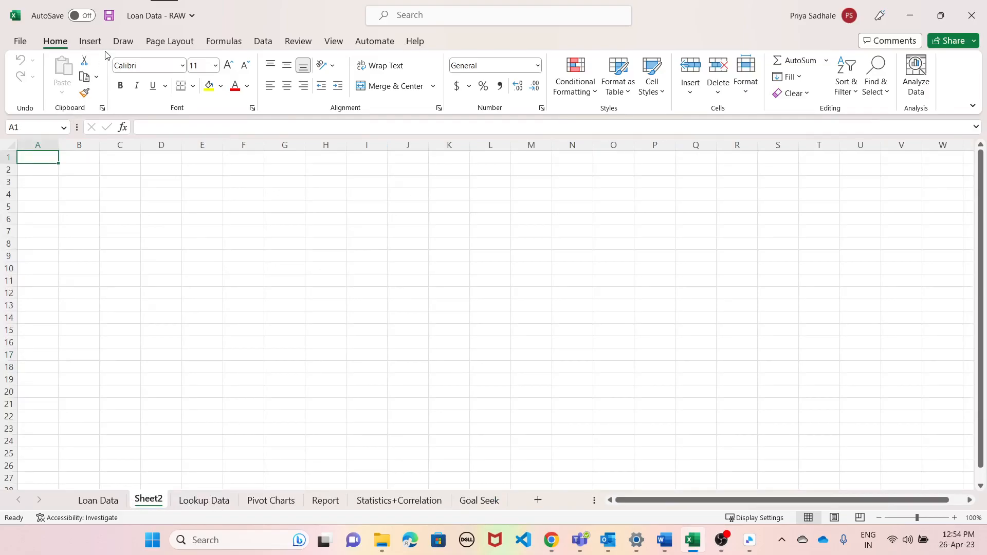
Step: Insert a PivotTable at cell A1 of Sheet2 from the Loan Data range A1:S96780, including headers, and sum loan_amnt as its value
{"action": "left_click", "coordinate": [90, 41]}
{"action": "left_click", "coordinate": [24, 94]}
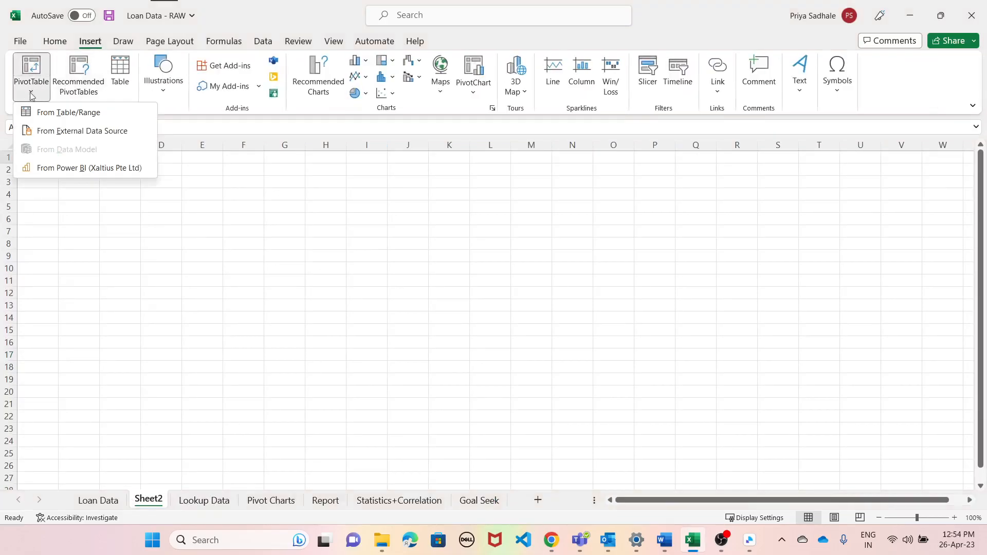
{"action": "left_click", "coordinate": [58, 112]}
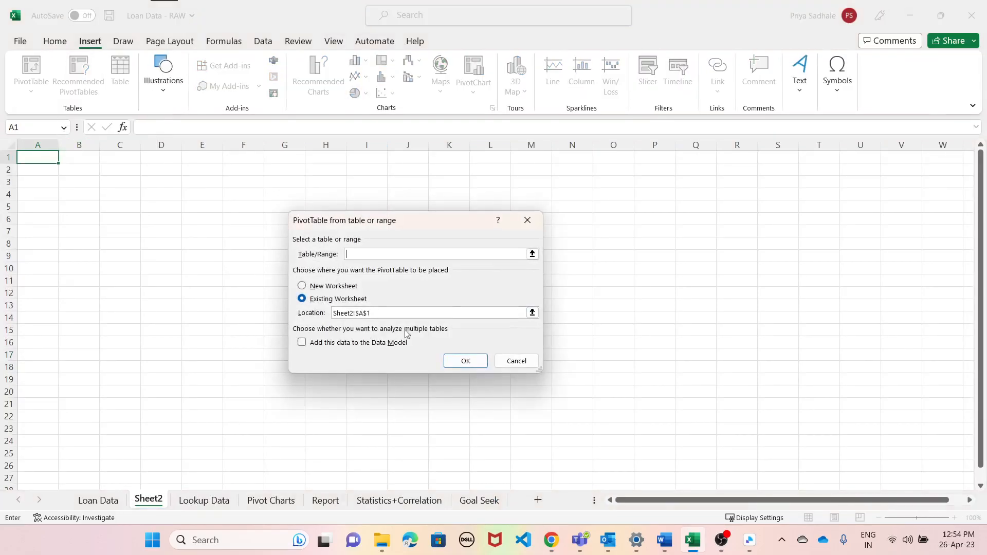
{"action": "left_click", "coordinate": [533, 254]}
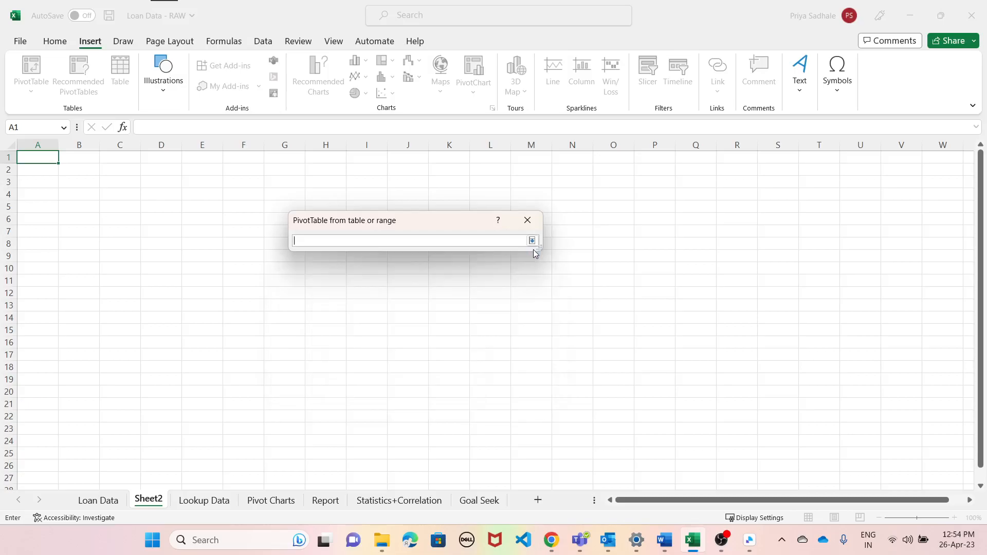
{"action": "left_click", "coordinate": [89, 508]}
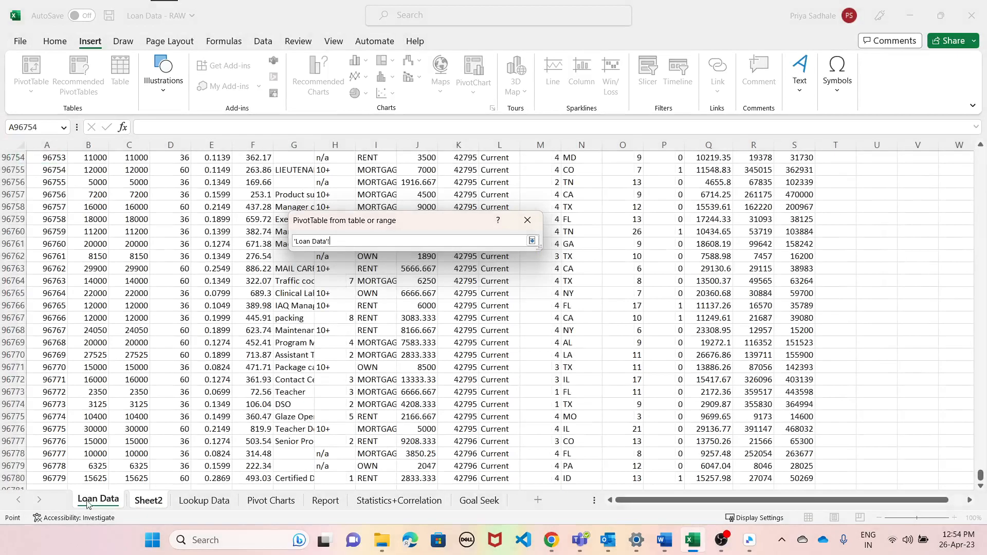
{"action": "scroll", "coordinate": [100, 375], "scroll_direction": "up", "scroll_amount": 1}
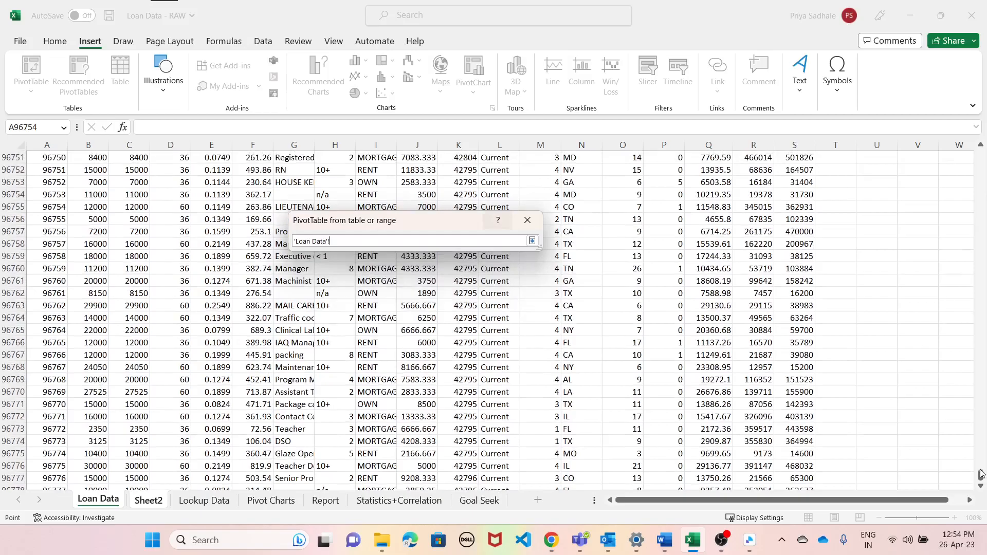
{"action": "left_click_drag", "start_coordinate": [981, 476], "coordinate": [982, 153]}
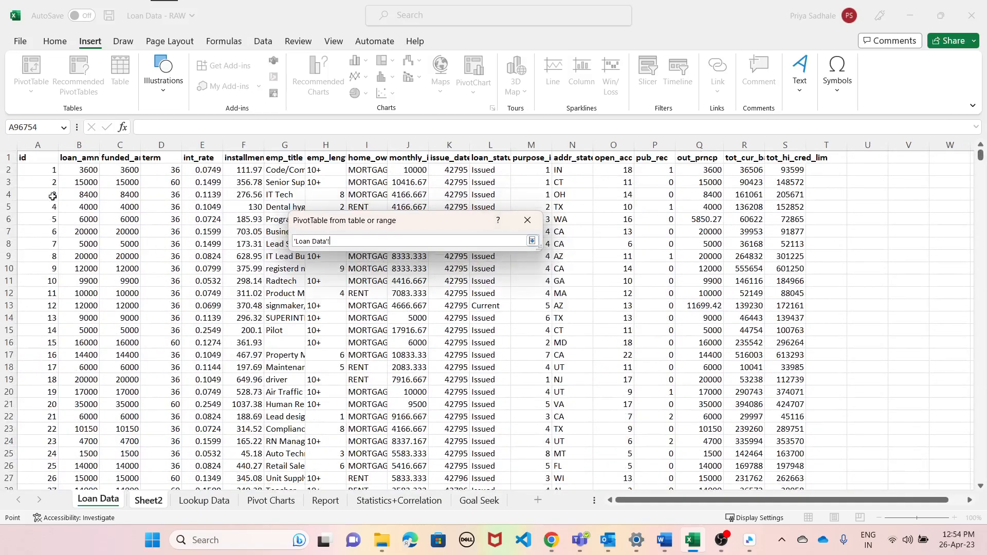
{"action": "left_click", "coordinate": [33, 158]}
{"action": "key", "text": "ctrl+shift+Right"}
{"action": "key", "text": "ctrl+shift+Down"}
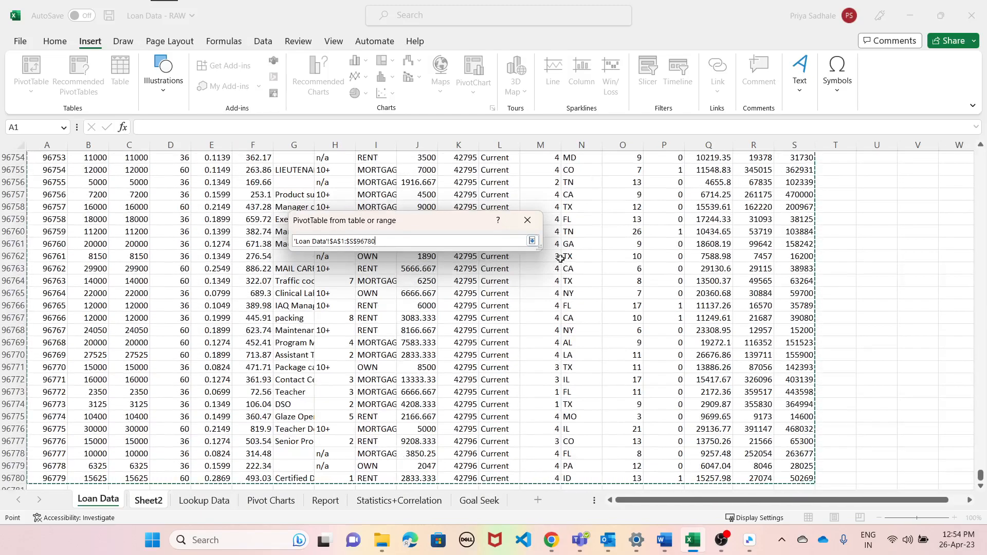
{"action": "left_click", "coordinate": [532, 241]}
{"action": "left_click", "coordinate": [459, 359]}
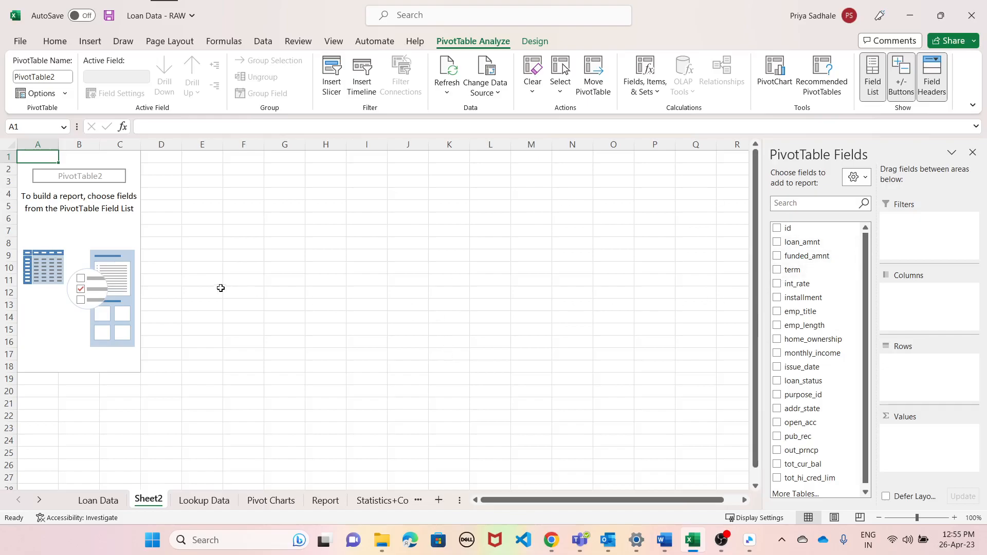
{"action": "left_click", "coordinate": [777, 242]}
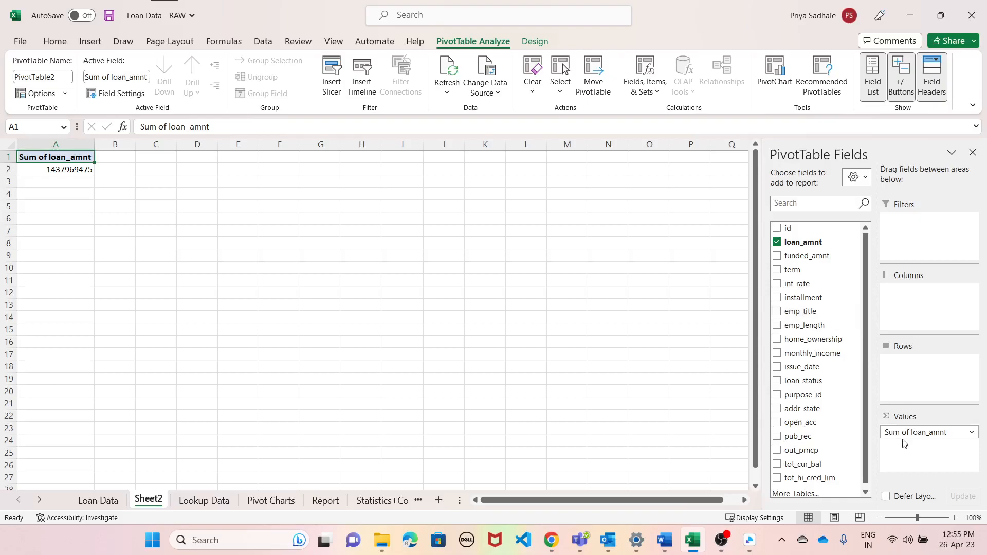
Step: Draw a rounded rectangle about 1.18" high and 2.23" wide beside the PivotTable, across columns D to G from row 3
{"action": "left_click", "coordinate": [162, 193]}
{"action": "left_click", "coordinate": [91, 44]}
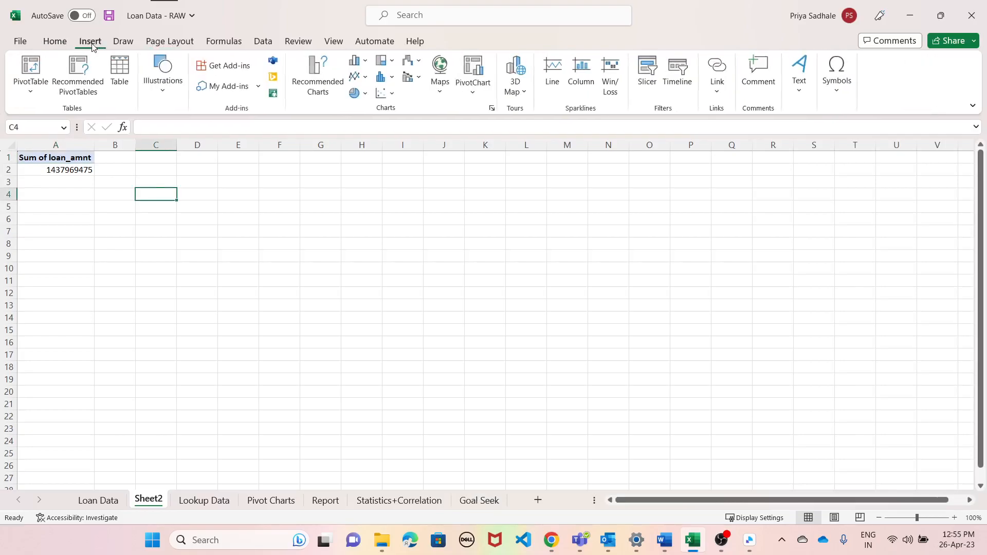
{"action": "left_click", "coordinate": [164, 93]}
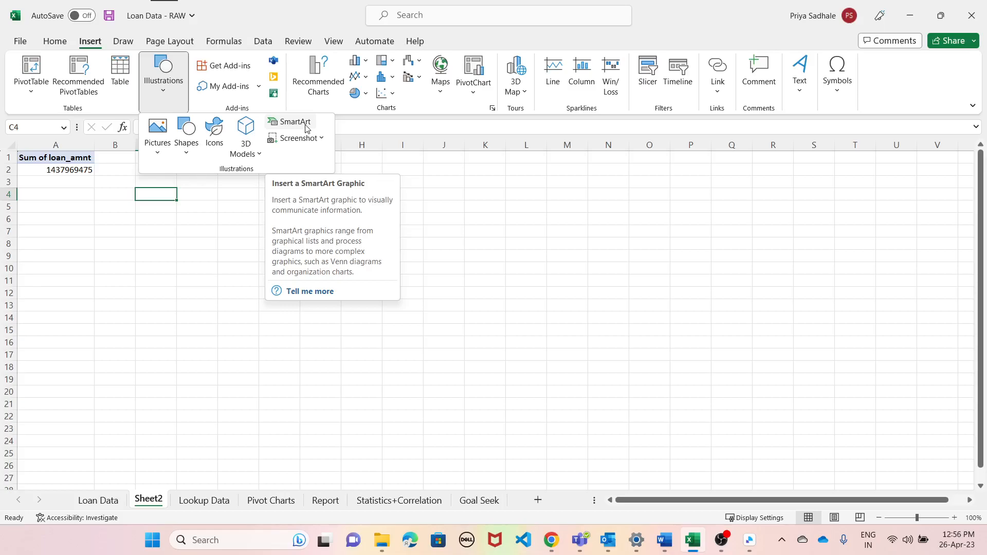
{"action": "left_click", "coordinate": [188, 155]}
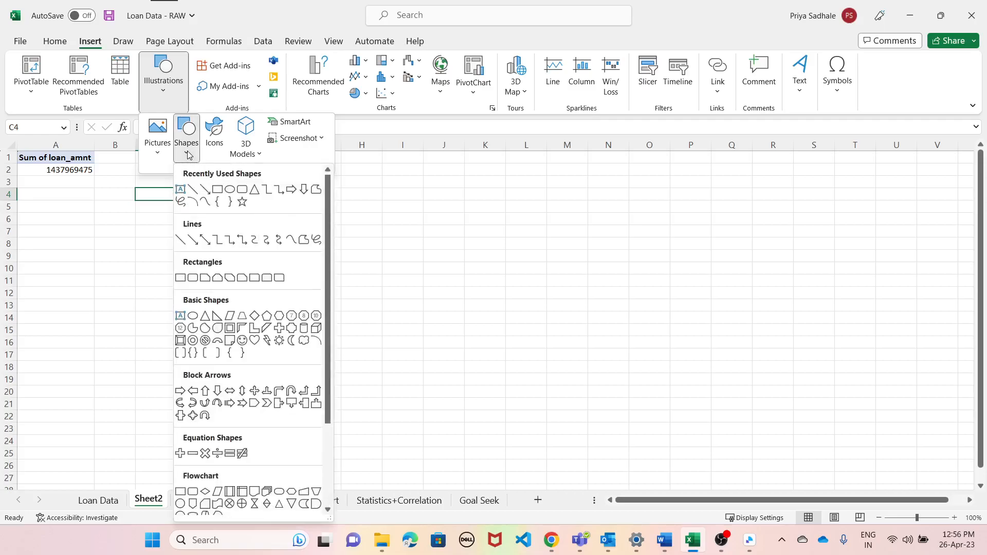
{"action": "left_click", "coordinate": [229, 189]}
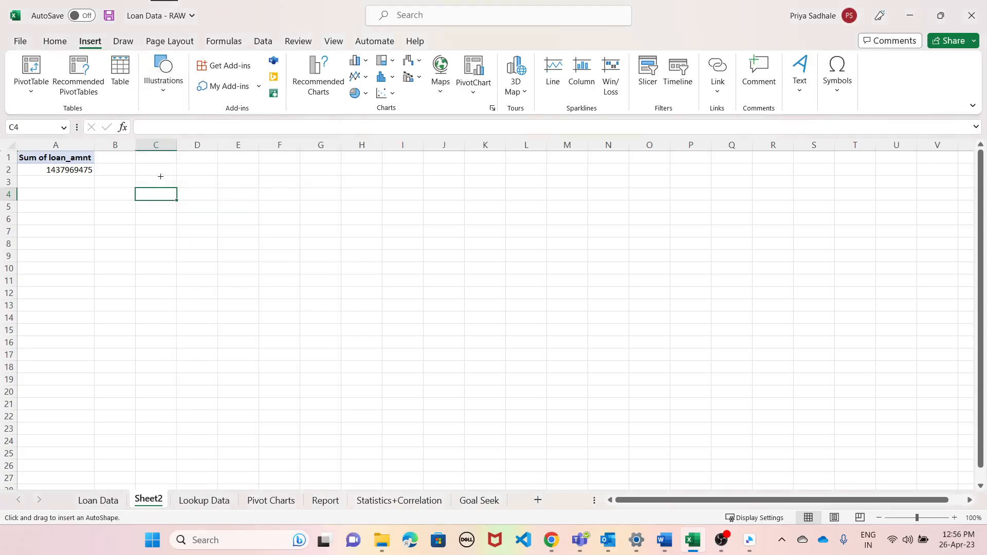
{"action": "left_click_drag", "start_coordinate": [176, 177], "coordinate": [313, 251]}
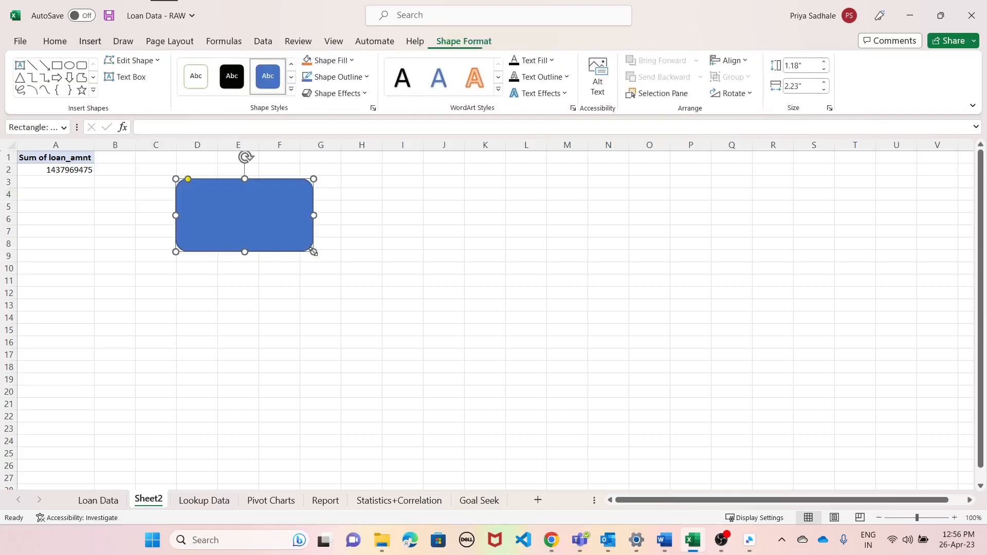
Step: Apply the solid gold preset shape style to the rounded rectangle
{"action": "left_click", "coordinate": [292, 78]}
{"action": "left_click", "coordinate": [187, 89]}
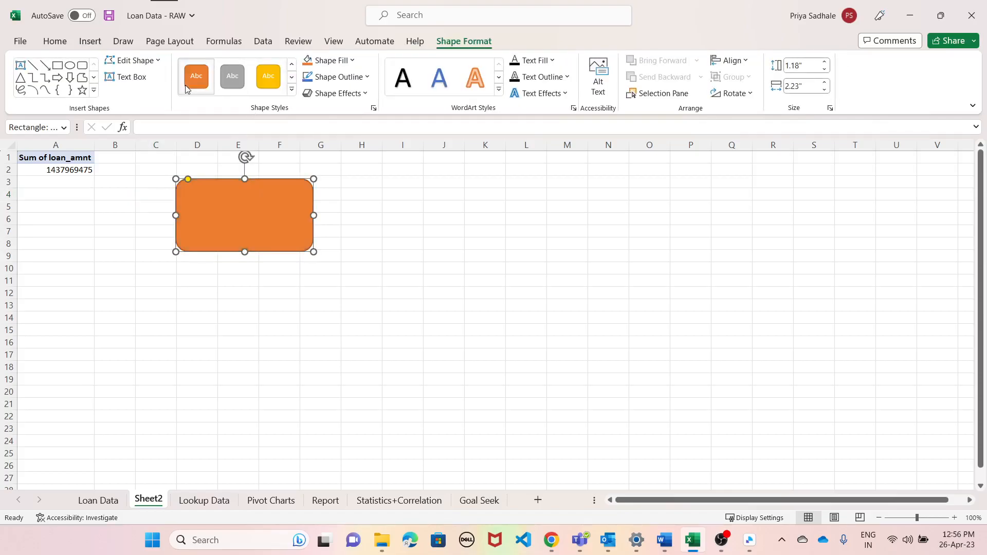
{"action": "left_click", "coordinate": [262, 86]}
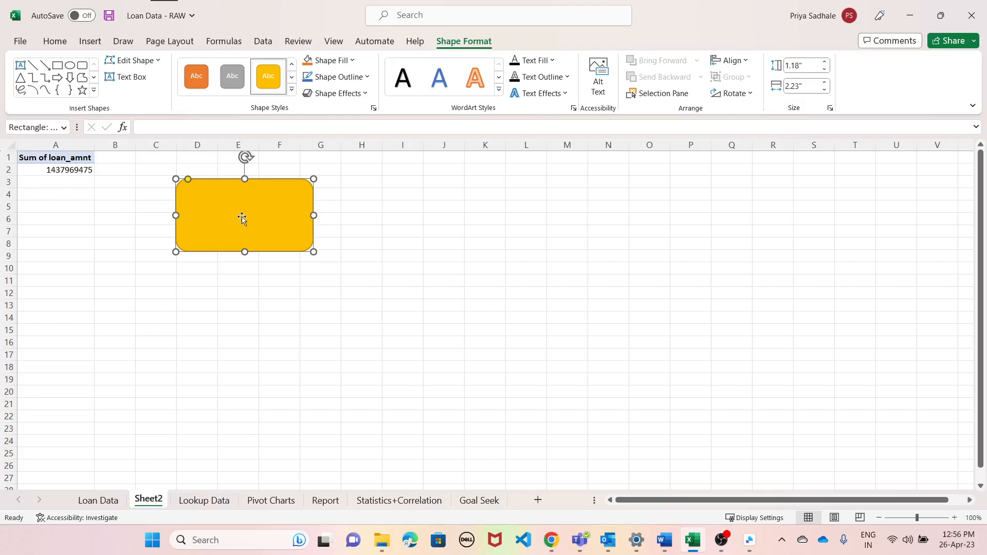
{"action": "left_click", "coordinate": [263, 290]}
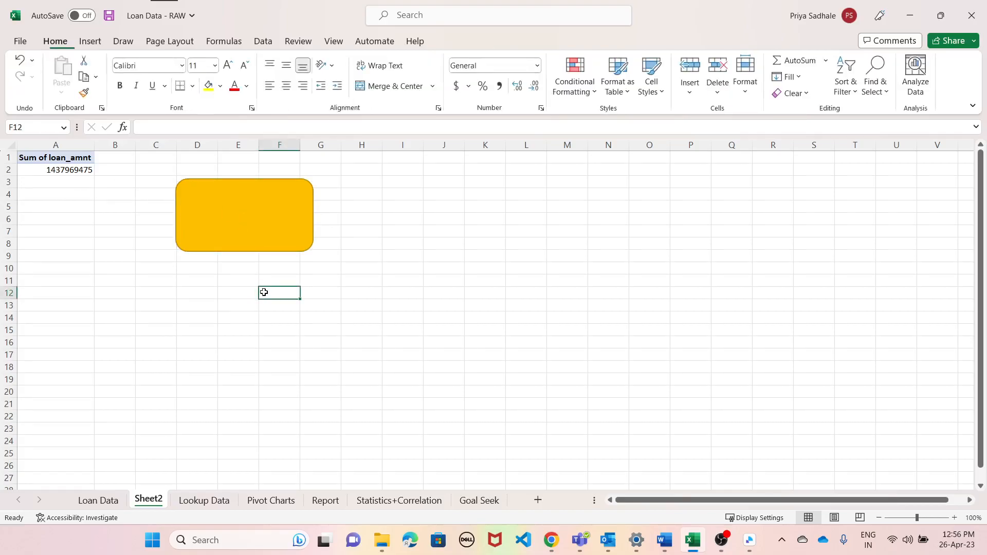
{"action": "left_click", "coordinate": [313, 217]}
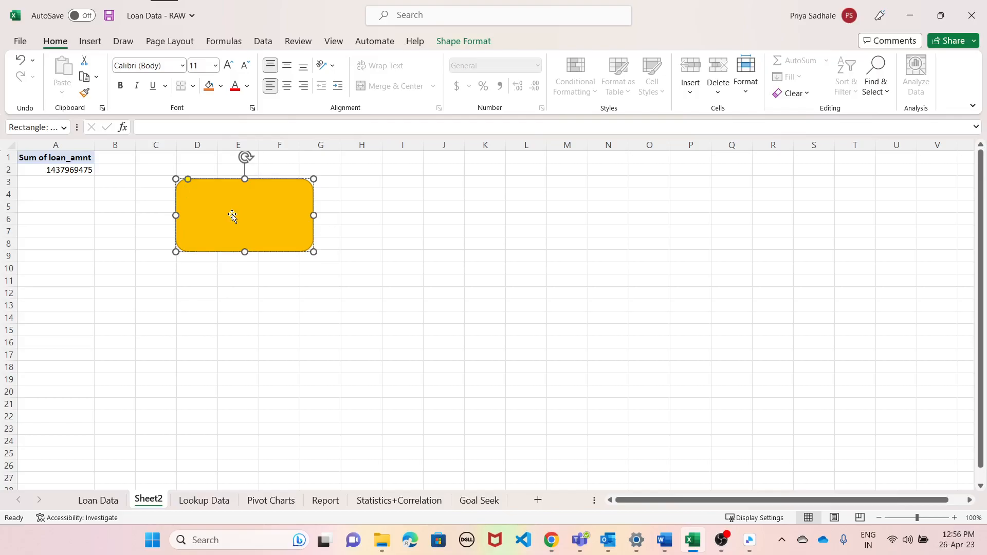
{"action": "type", "text": "cc"}
{"action": "left_click", "coordinate": [234, 303]}
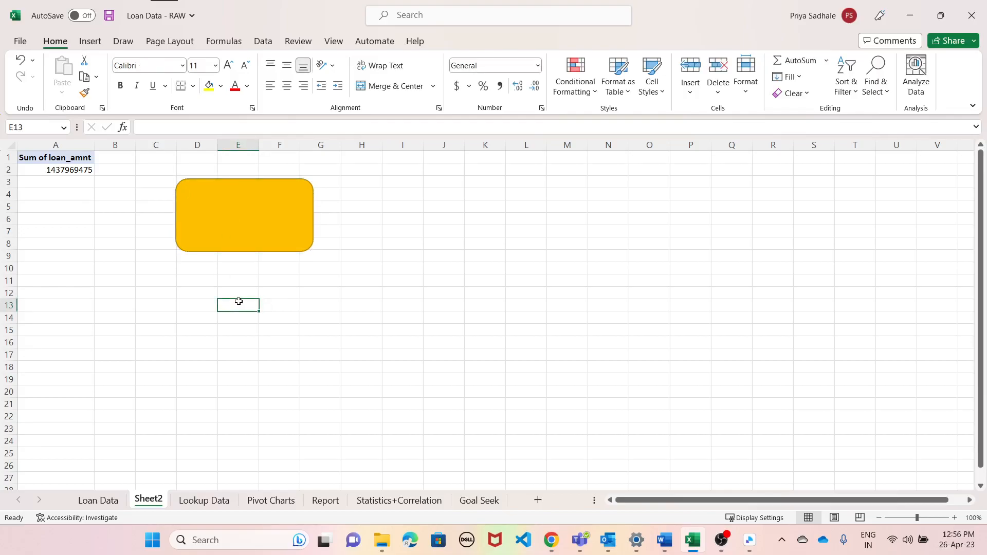
Step: Try to link the rounded rectangle to the PivotTable total in A2 with =GETPIVOTDATA("loan_amnt",$A$1)
{"action": "left_click", "coordinate": [181, 252]}
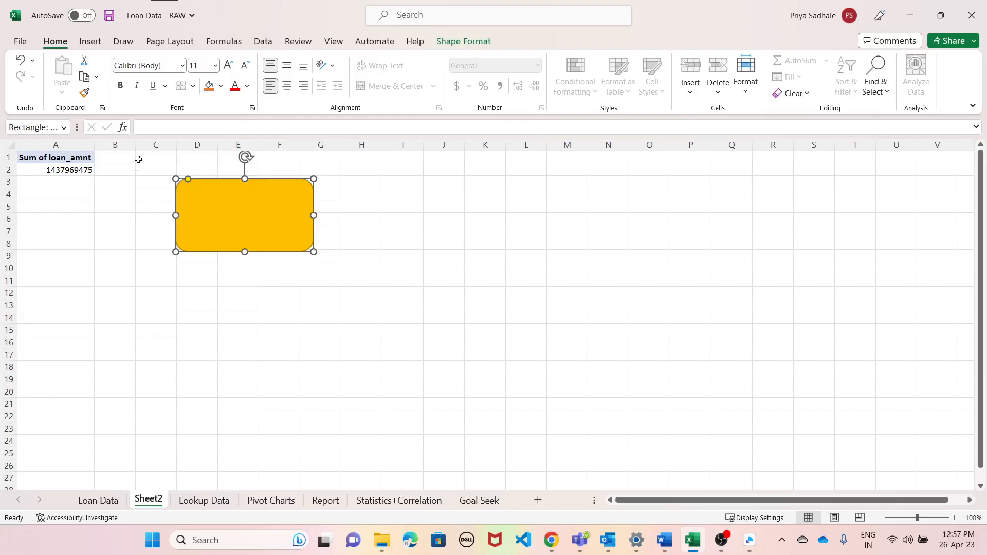
{"action": "left_click", "coordinate": [157, 130]}
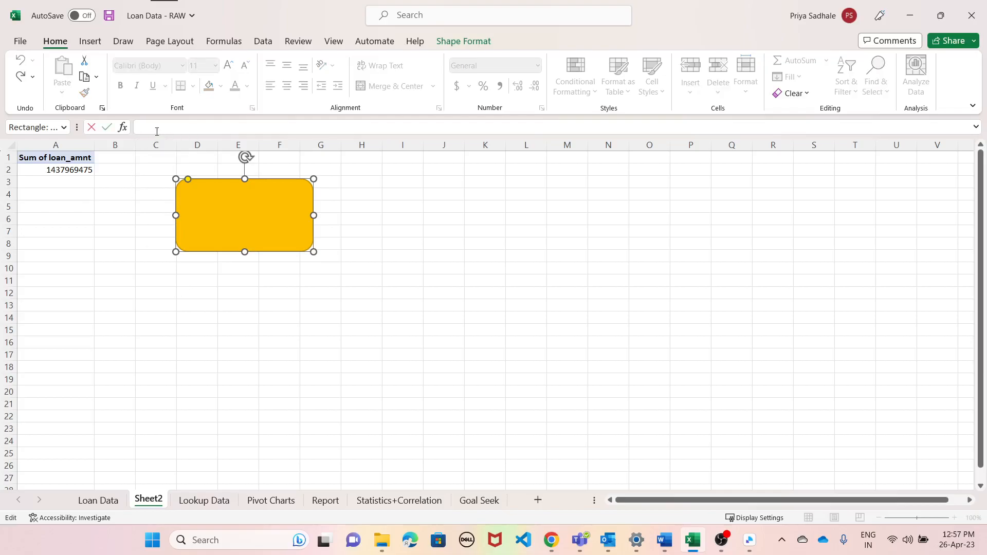
{"action": "type", "text": "="}
{"action": "left_click", "coordinate": [42, 168]}
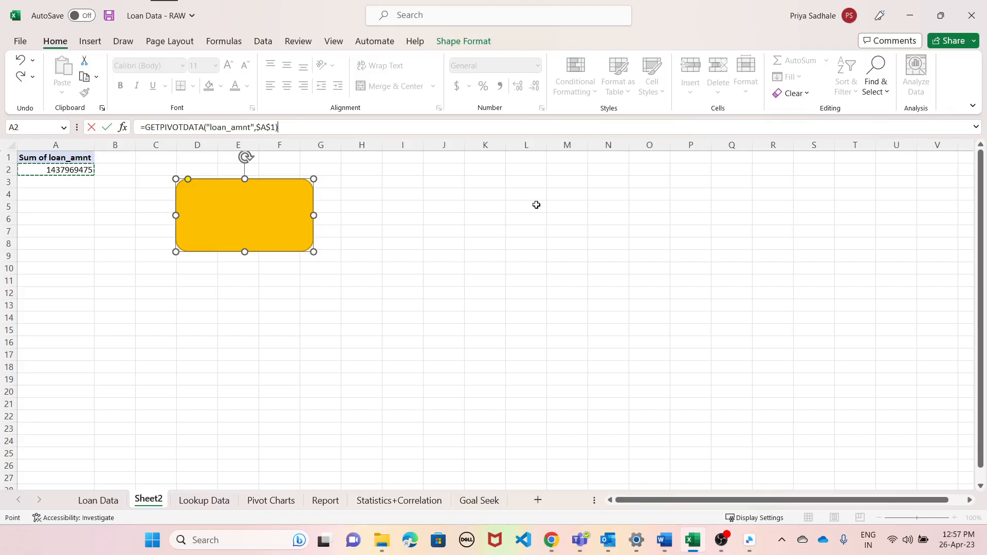
{"action": "key", "text": "Return"}
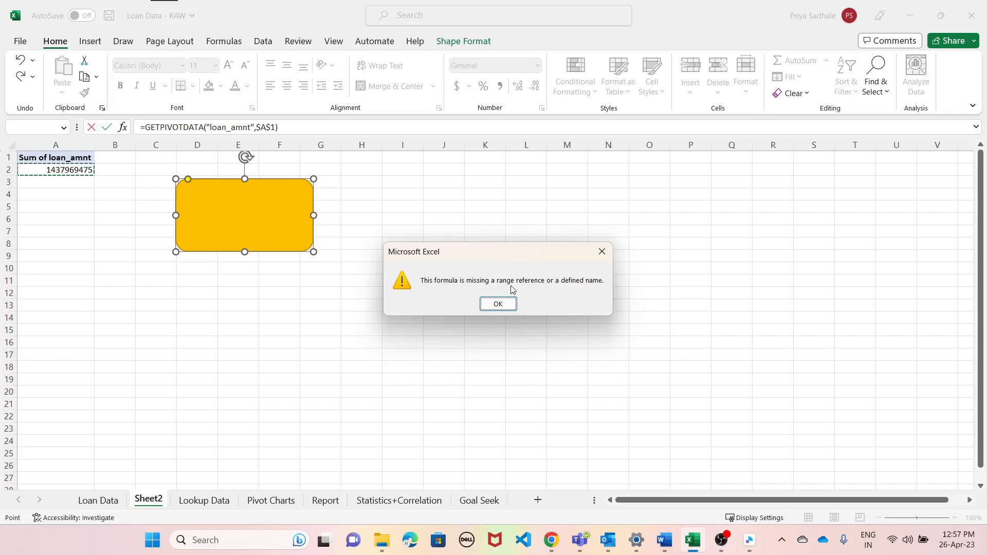
{"action": "left_click", "coordinate": [603, 252]}
{"action": "left_click", "coordinate": [437, 243]}
{"action": "key", "text": "F4"}
{"action": "left_click", "coordinate": [88, 171]}
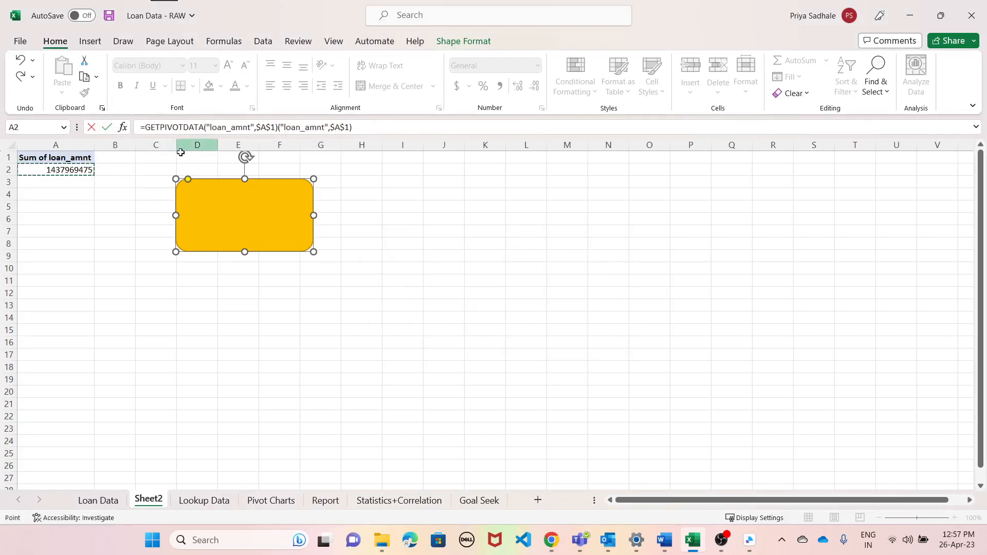
{"action": "left_click", "coordinate": [375, 126]}
{"action": "key", "text": "BackSpace"}
{"action": "key", "text": "BackSpace"}
{"action": "key", "text": "BackSpace"}
{"action": "key", "text": "BackSpace"}
{"action": "key", "text": "BackSpace"}
{"action": "key", "text": "BackSpace"}
{"action": "key", "text": "BackSpace"}
{"action": "key", "text": "BackSpace"}
{"action": "key", "text": "BackSpace"}
{"action": "key", "text": "BackSpace"}
{"action": "key", "text": "BackSpace"}
{"action": "key", "text": "BackSpace"}
{"action": "key", "text": "BackSpace"}
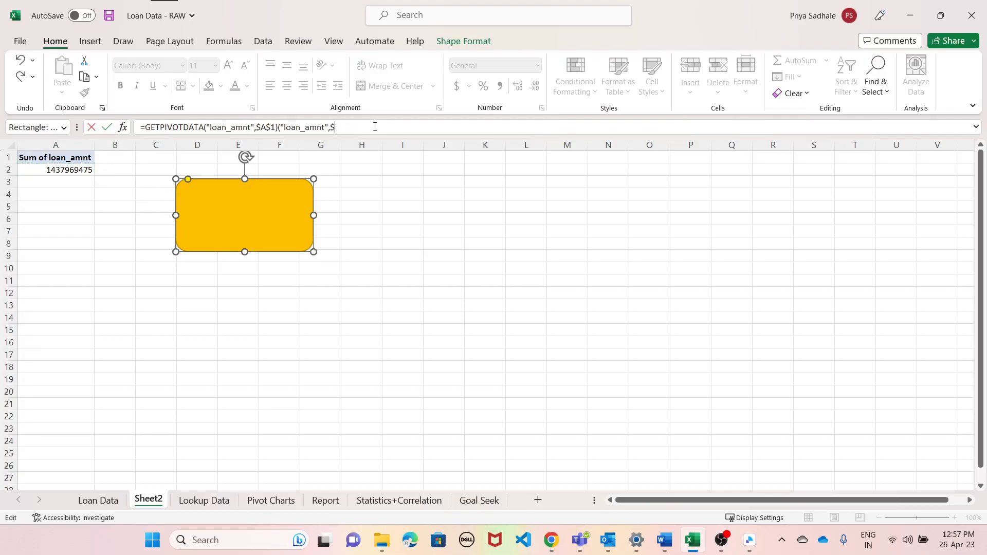
{"action": "key", "text": "BackSpace"}
{"action": "key", "text": "BackSpace"}
{"action": "key", "text": "BackSpace"}
{"action": "key", "text": "BackSpace"}
Step: Move the GETPIVOTDATA formula for loan_amnt out of the rounded rectangle into cell A5
{"action": "left_click_drag", "start_coordinate": [278, 127], "coordinate": [141, 131]}
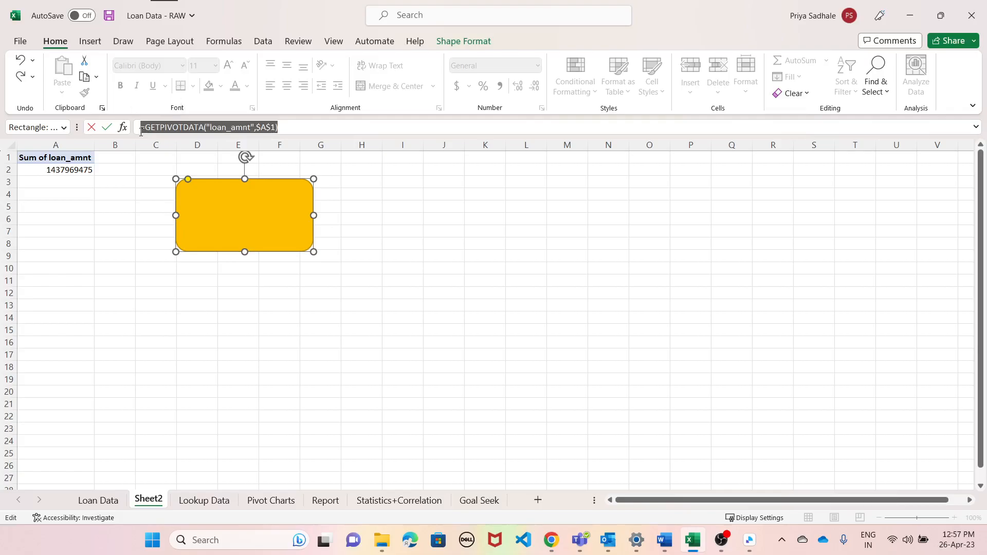
{"action": "key", "text": "ctrl+x"}
{"action": "left_click", "coordinate": [49, 209]}
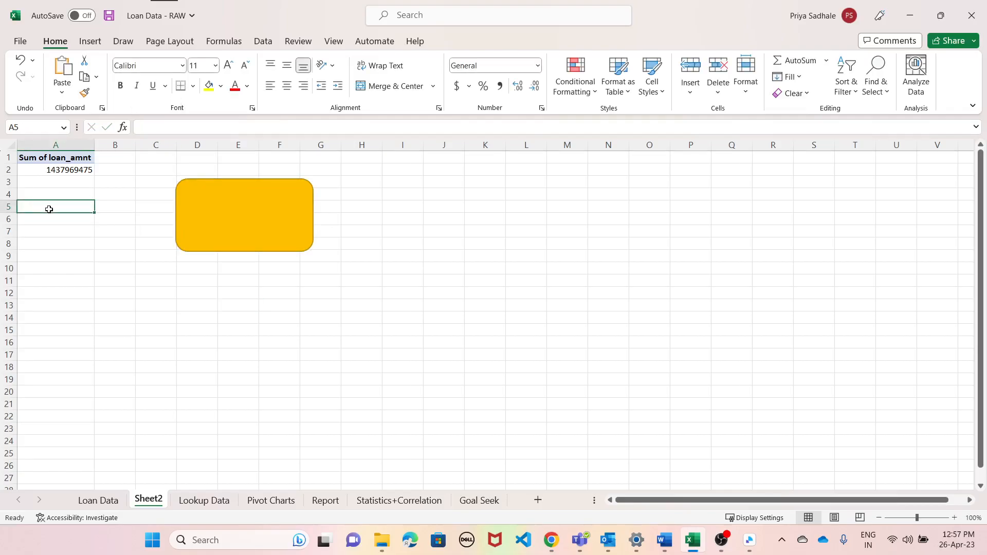
{"action": "key", "text": "ctrl+v"}
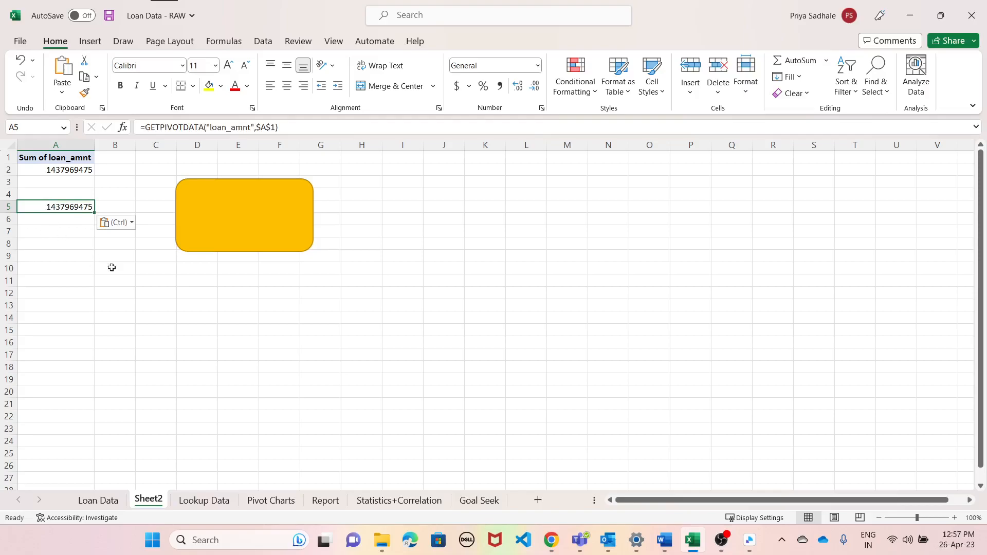
{"action": "left_click", "coordinate": [155, 281]}
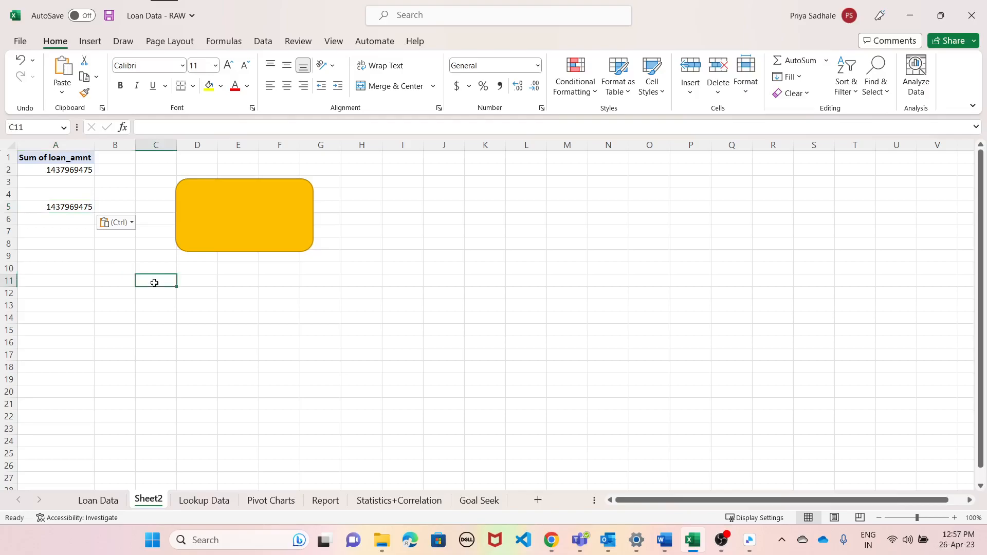
Step: Link the rounded rectangle's text to cell A5 with the formula =$A$5
{"action": "left_click", "coordinate": [176, 243]}
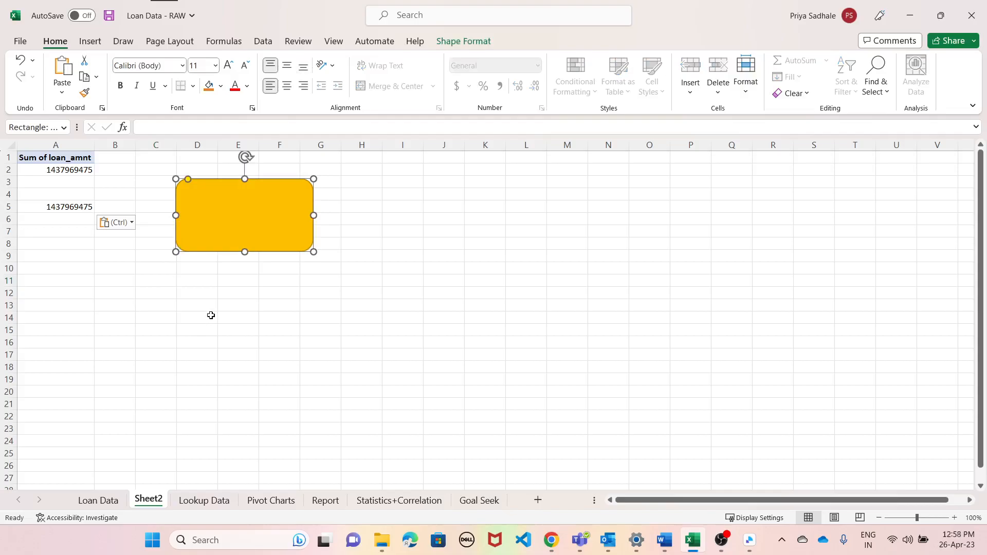
{"action": "left_click", "coordinate": [182, 129]}
{"action": "type", "text": "="}
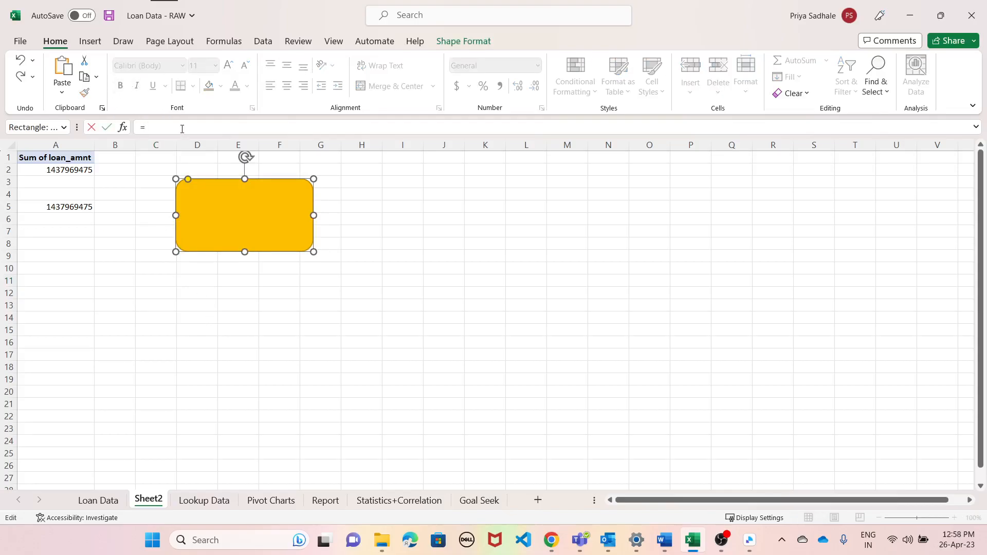
{"action": "left_click", "coordinate": [58, 208]}
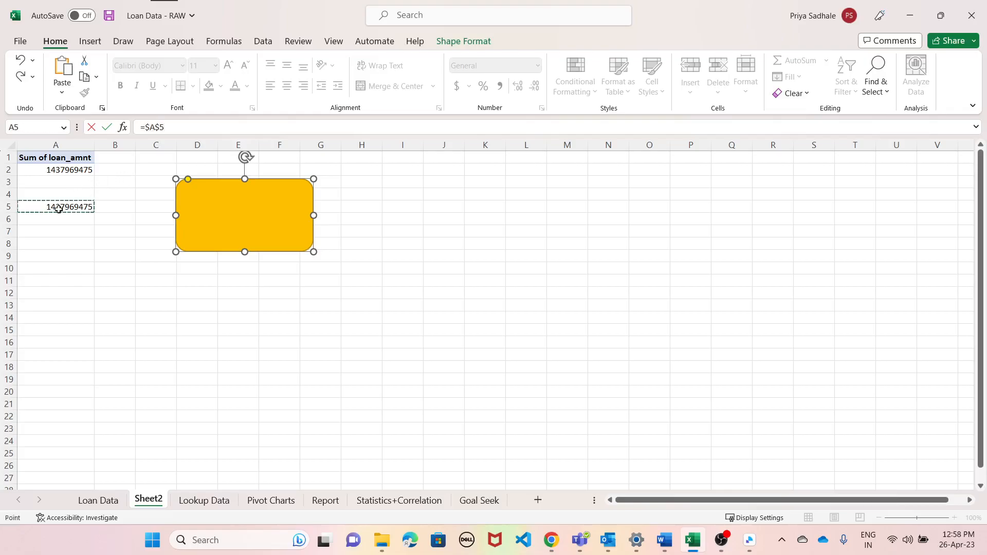
{"action": "key", "text": "Return"}
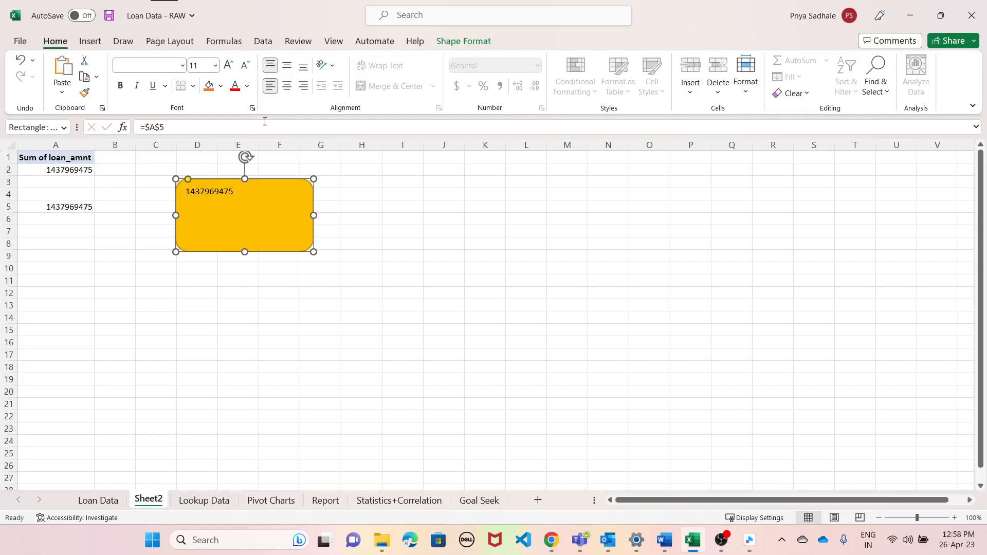
Step: Centre the card's value horizontally and vertically, and format it in Arial Rounded MT Bold at size 16
{"action": "left_click", "coordinate": [287, 67]}
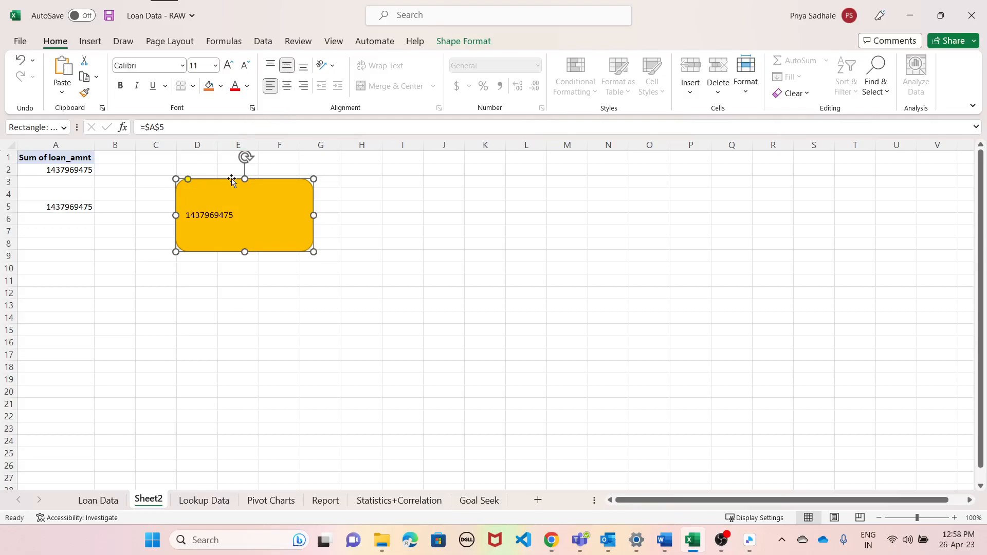
{"action": "left_click", "coordinate": [286, 86]}
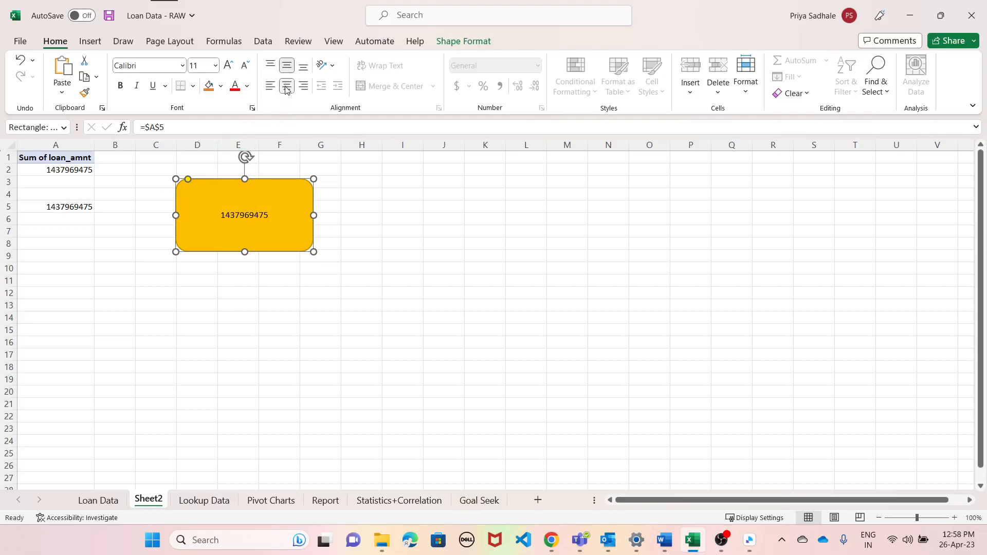
{"action": "left_click", "coordinate": [183, 66]}
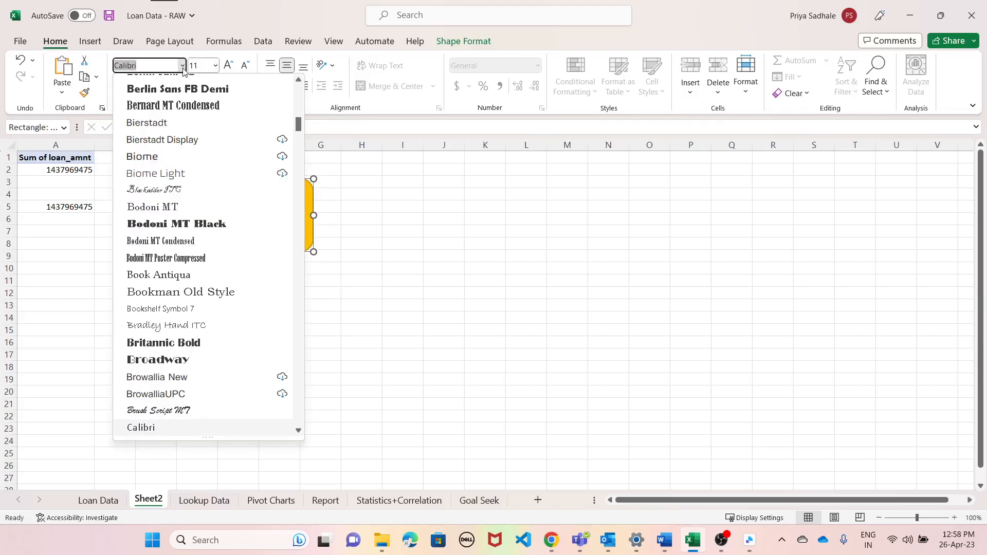
{"action": "left_click_drag", "start_coordinate": [299, 122], "coordinate": [301, 105]}
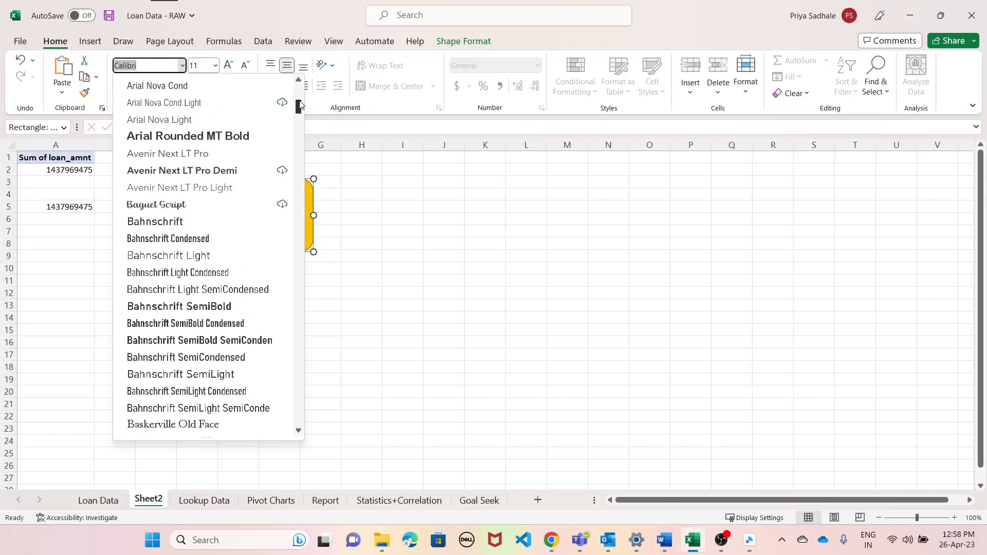
{"action": "left_click", "coordinate": [205, 140]}
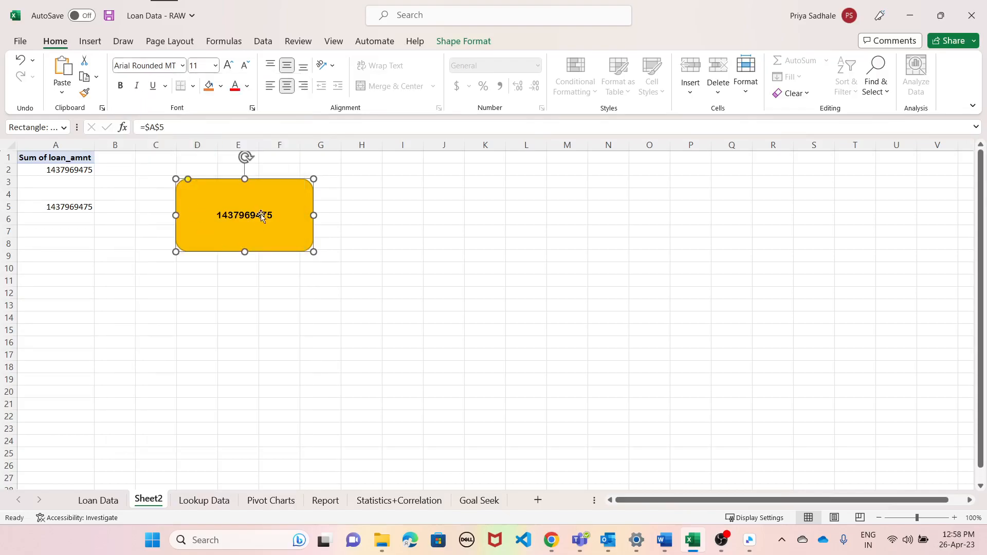
{"action": "left_click", "coordinate": [216, 66]}
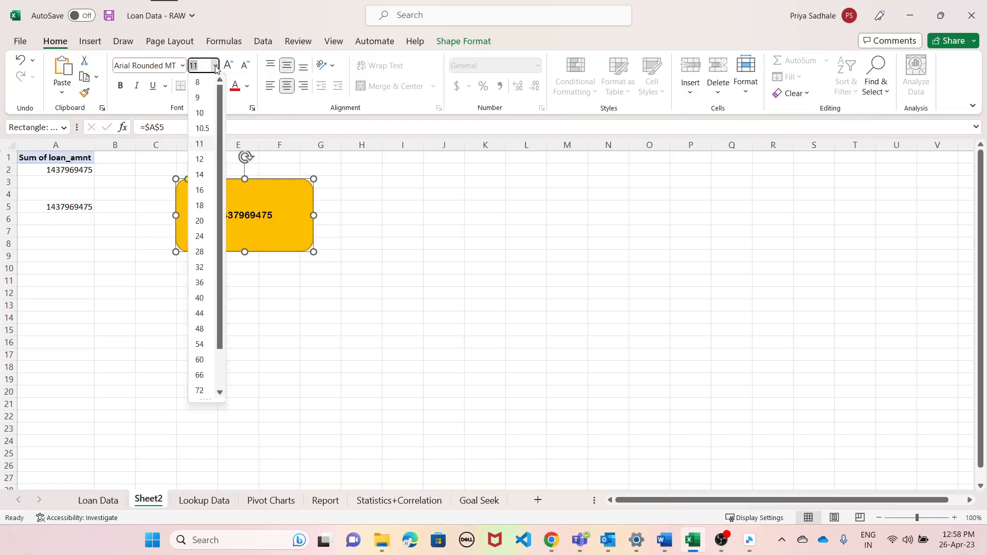
{"action": "left_click", "coordinate": [205, 190]}
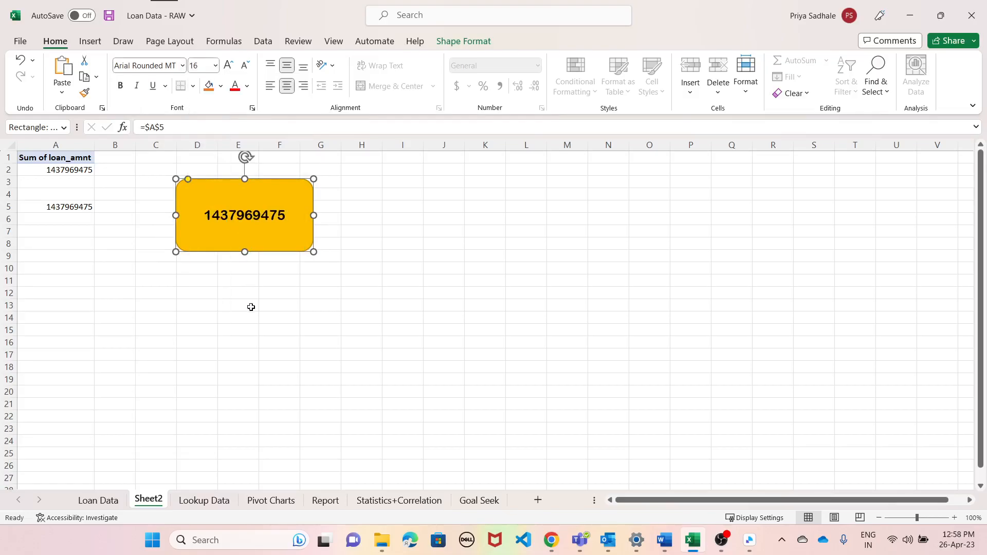
Step: Add the heading "Sum of Loan Amount" above the card's value and enlarge the card to span columns D to H down to row 11
{"action": "left_click", "coordinate": [205, 199]}
{"action": "type", "text": "Sum of Loan Amount"}
{"action": "key", "text": "ctrl+Right"}
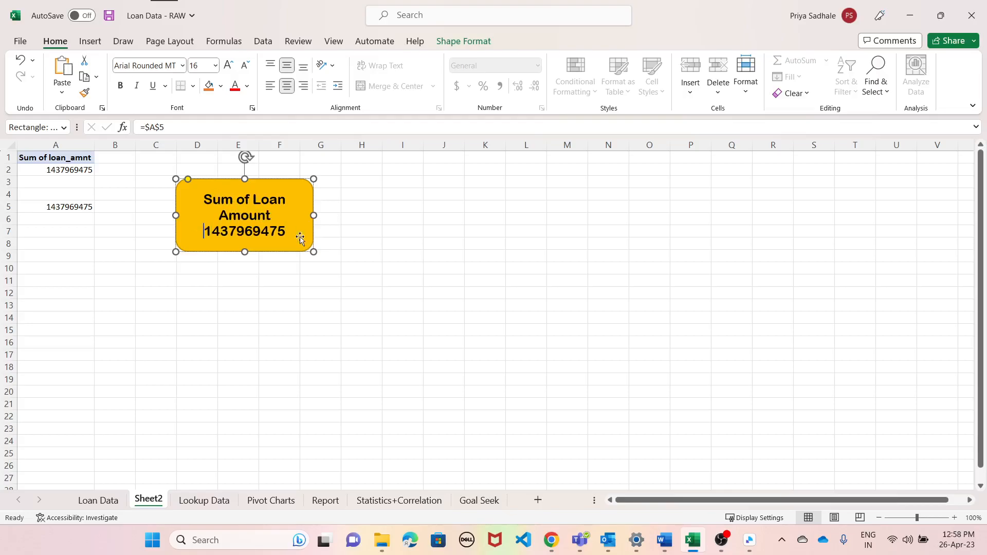
{"action": "left_click_drag", "start_coordinate": [314, 252], "coordinate": [363, 283]}
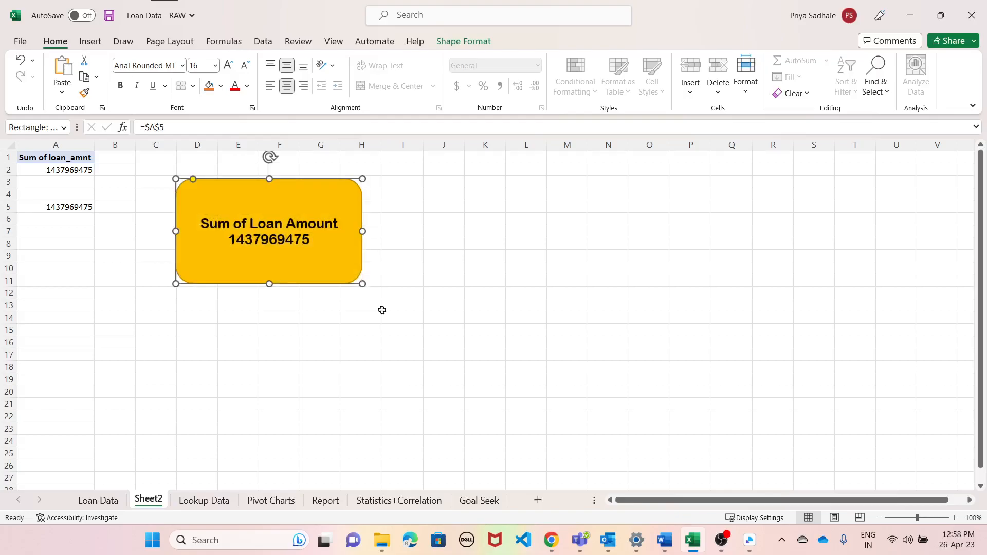
Step: Change the card's gold fill to white and insert a blank line between the heading and the value
{"action": "left_click", "coordinate": [222, 91]}
{"action": "key", "text": "n"}
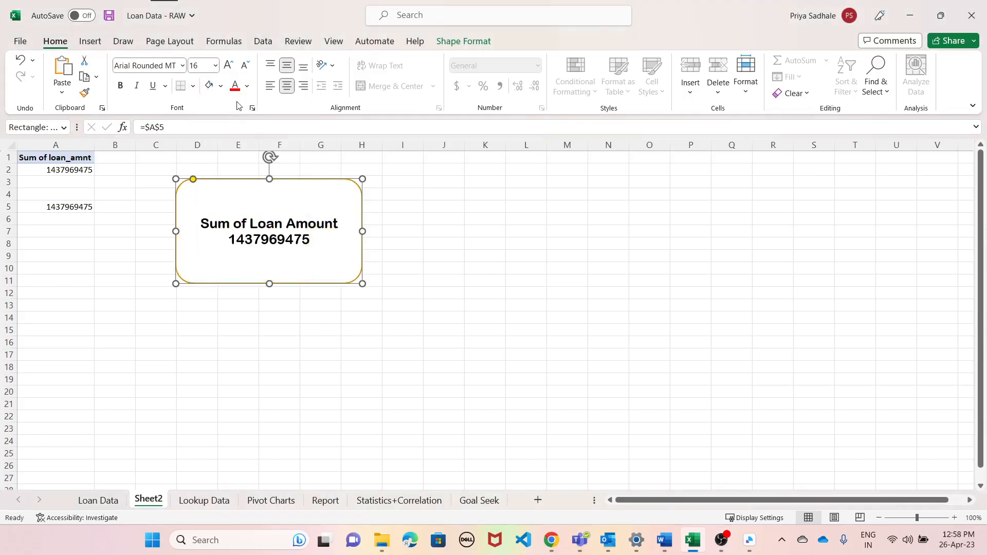
{"action": "left_click", "coordinate": [325, 224]}
{"action": "key", "text": "End"}
{"action": "key", "text": "Return"}
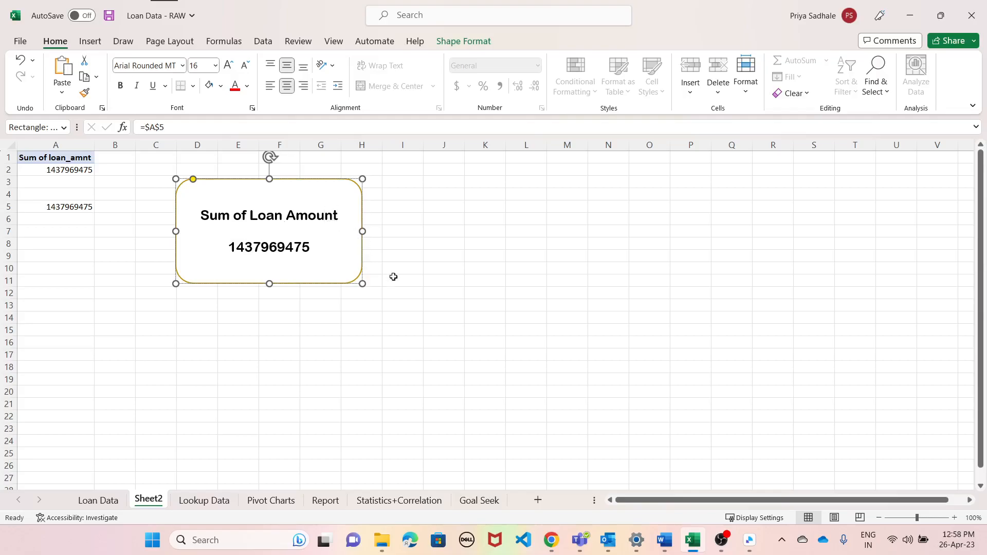
{"action": "left_click", "coordinate": [312, 367]}
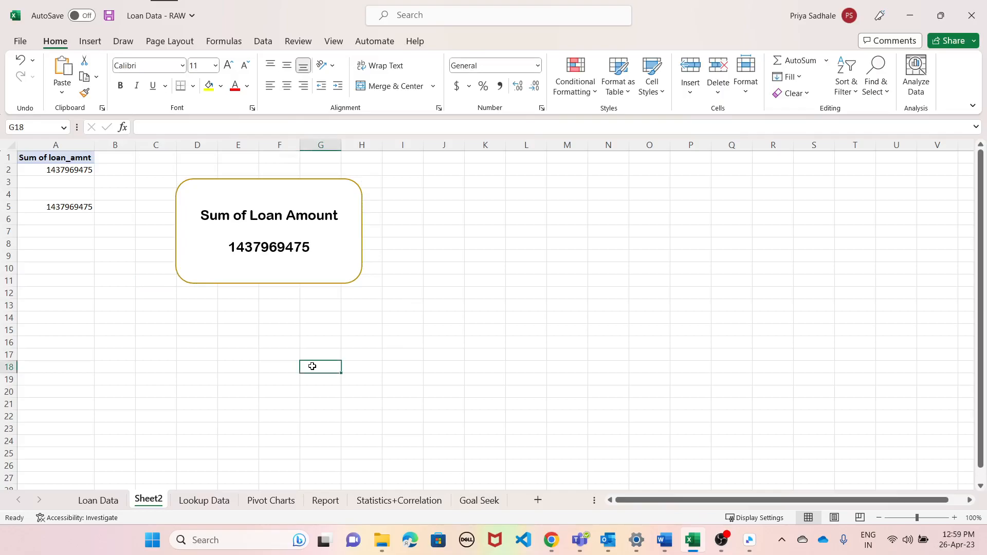
Step: Change the PivotTable's loan_amnt value field to summarise by Average
{"action": "left_click", "coordinate": [68, 162]}
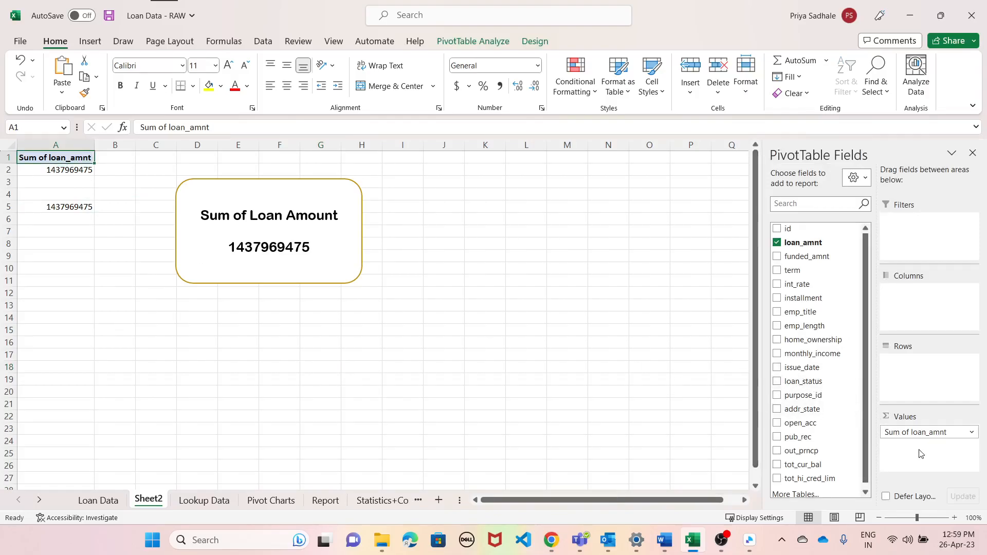
{"action": "left_click", "coordinate": [972, 433]}
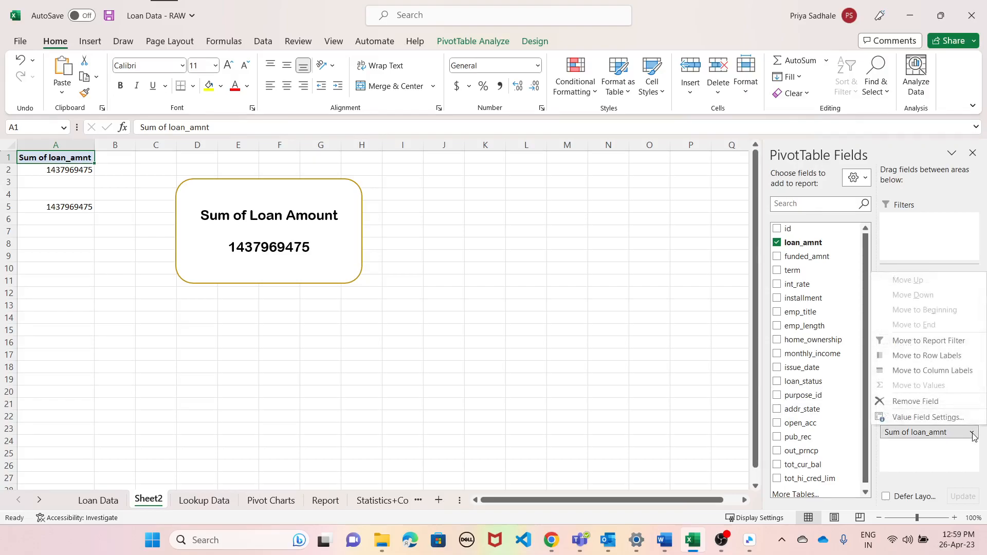
{"action": "left_click", "coordinate": [929, 418]}
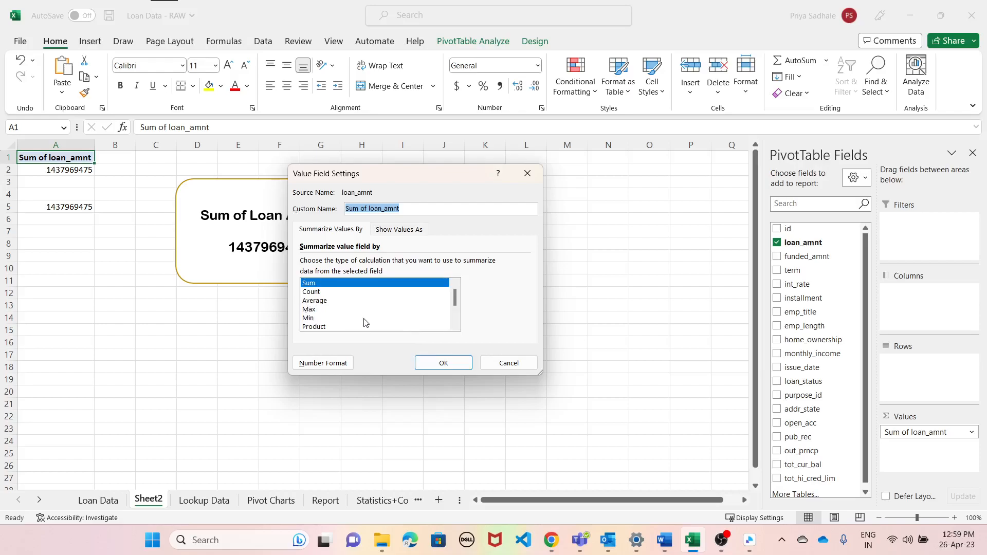
{"action": "left_click", "coordinate": [320, 302]}
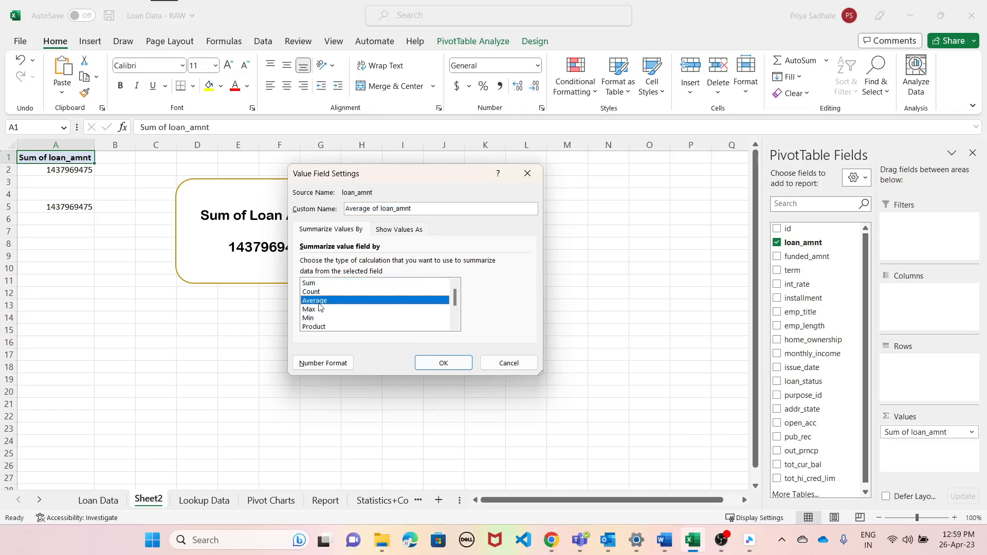
{"action": "left_click", "coordinate": [444, 363]}
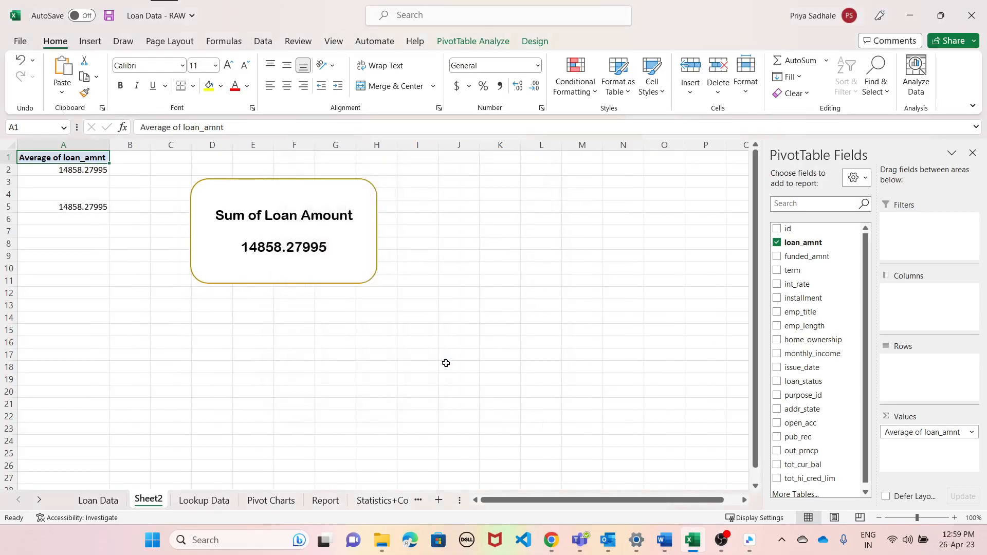